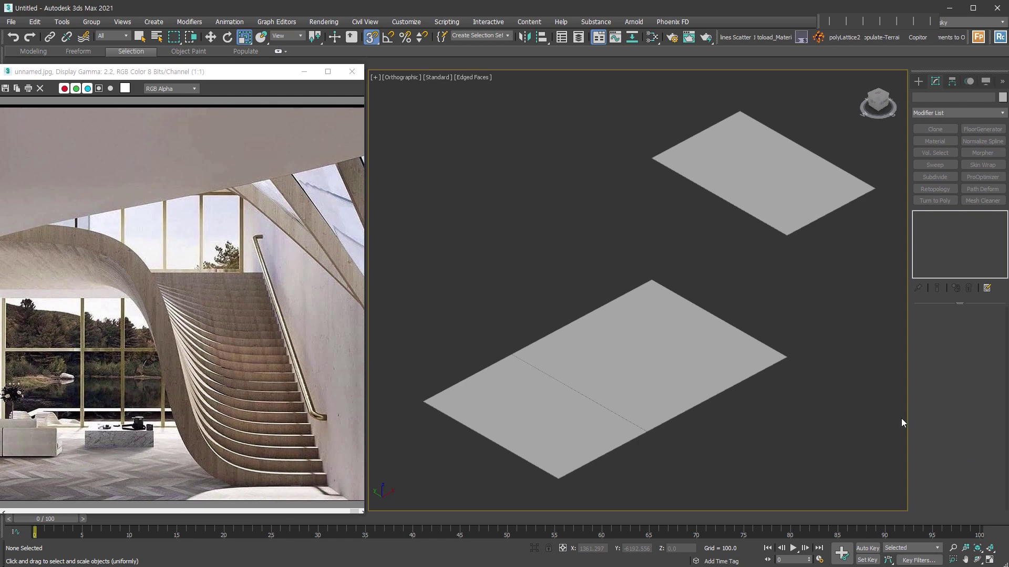
# Pan the viewport sideways and switch to the Top view of both floor slabs.
pyautogui.moveTo(846, 403); pyautogui.dragTo(831, 403, button='middle')
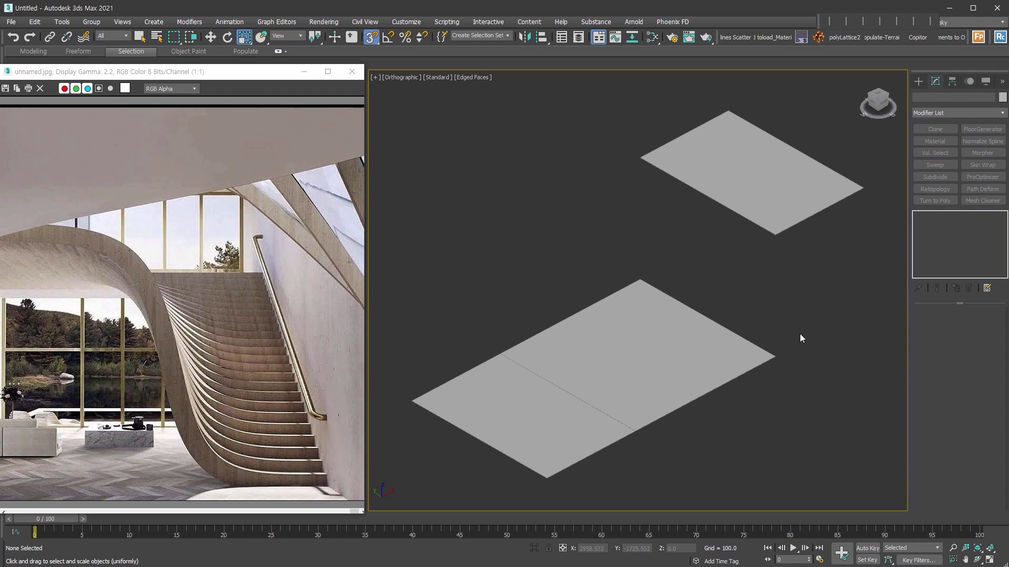
pyautogui.press('t')
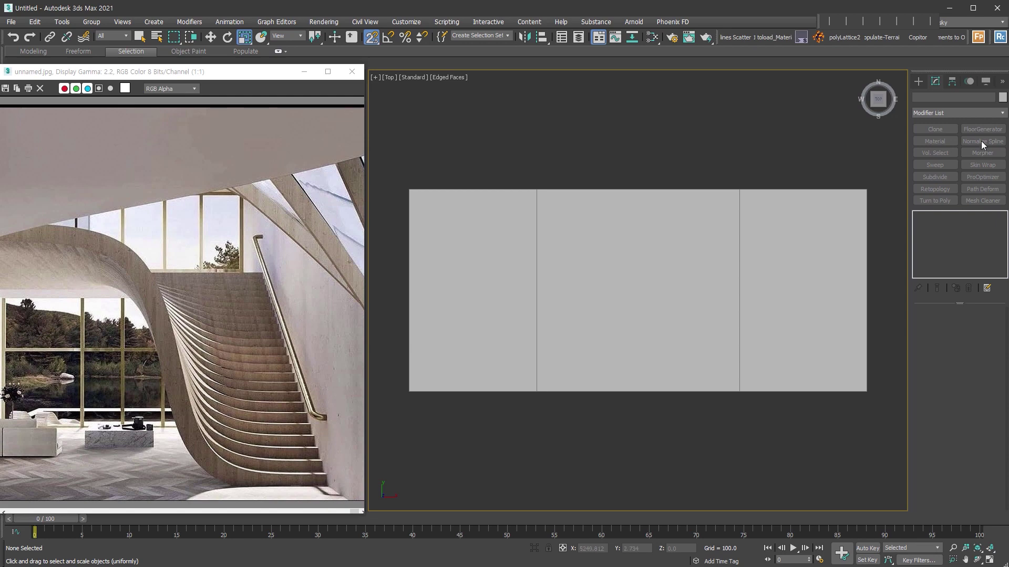
# Draw a plane filling the gap between the slabs and convert it to Editable Poly.
pyautogui.click(918, 82)
pyautogui.click(982, 191)
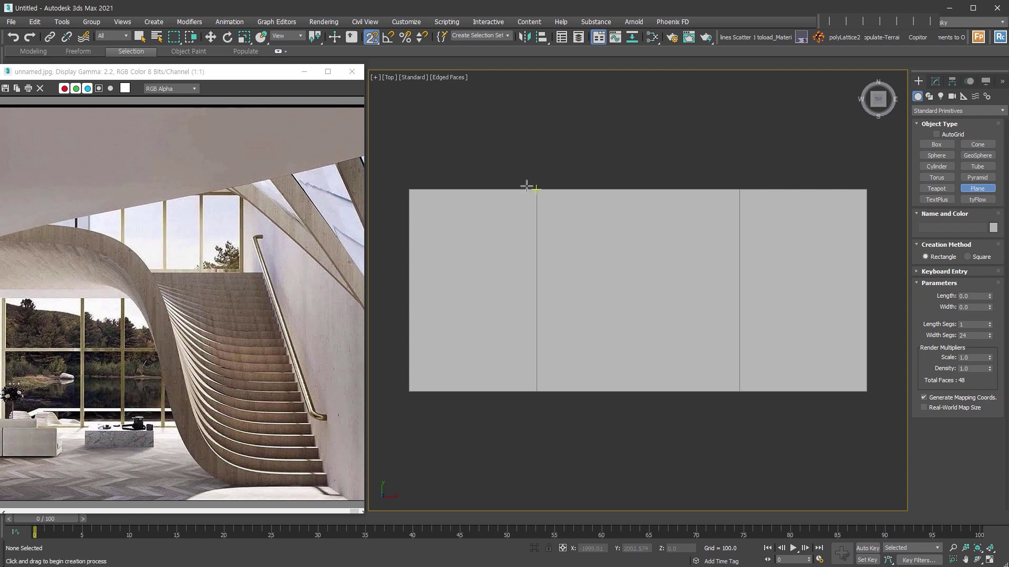
pyautogui.moveTo(536, 190); pyautogui.dragTo(741, 391)
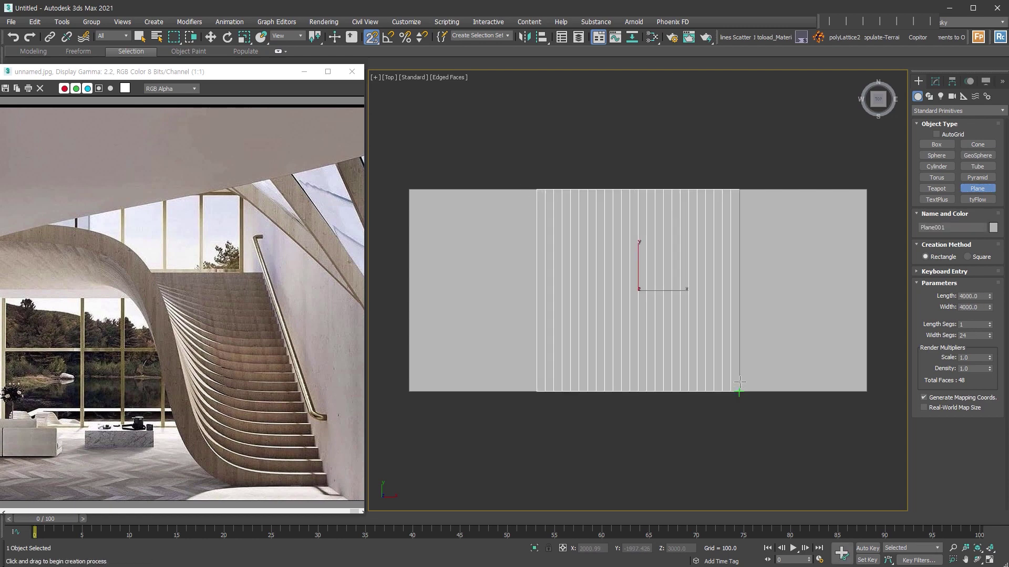
pyautogui.hotkey('alt', 'e')
# Cut five crosswise edge loops across the plane with Swift Loop.
pyautogui.hotkey('alt', 'shift', 's')
pyautogui.click(729, 361)
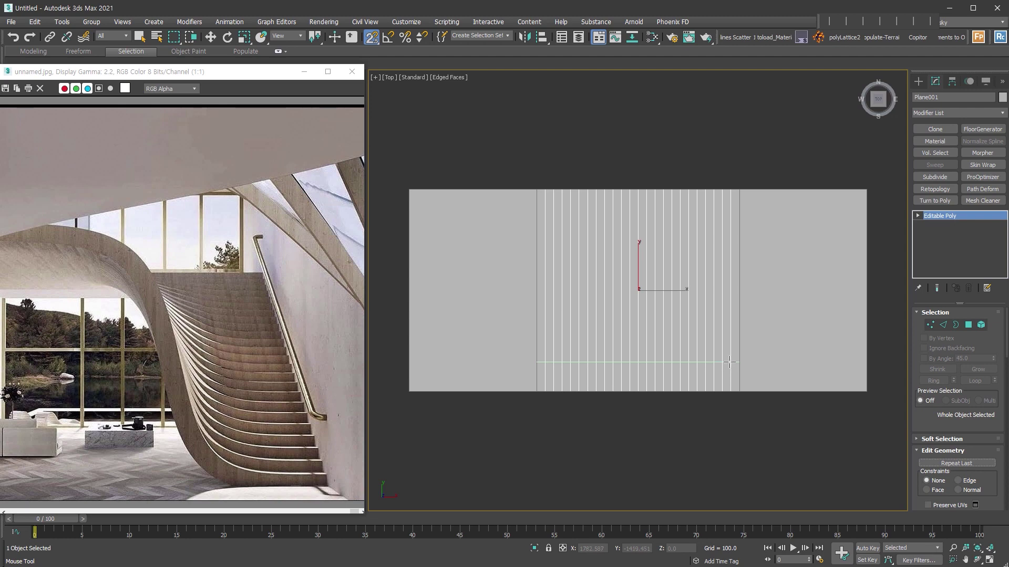
pyautogui.click(730, 360)
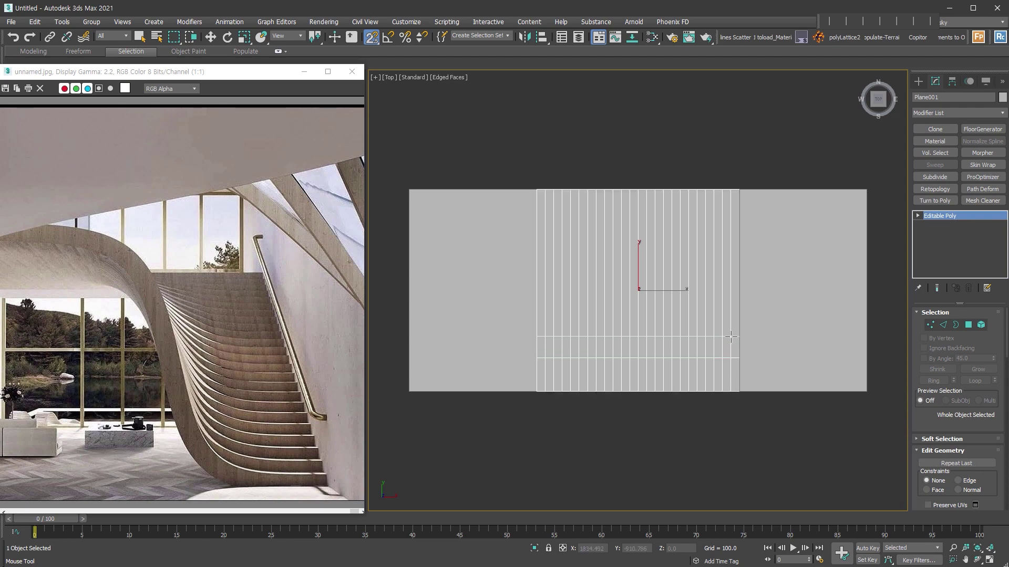
pyautogui.click(729, 332)
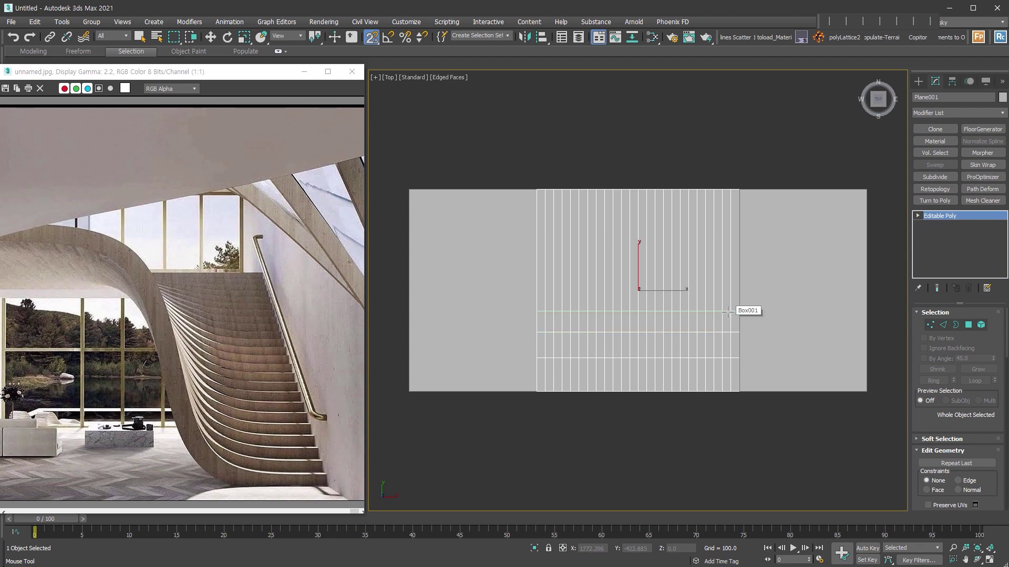
pyautogui.click(727, 311)
pyautogui.click(734, 286)
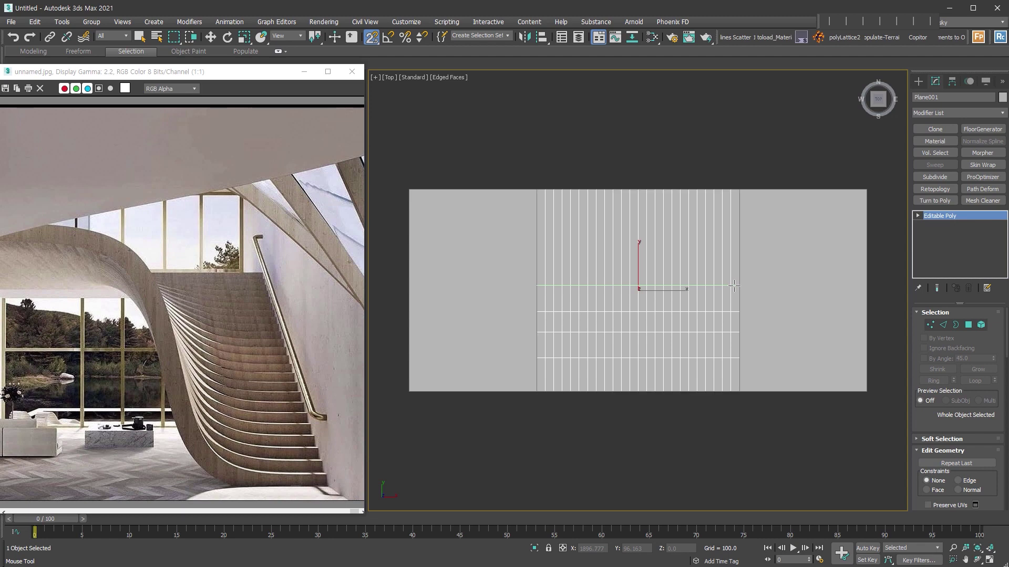
pyautogui.press('w')
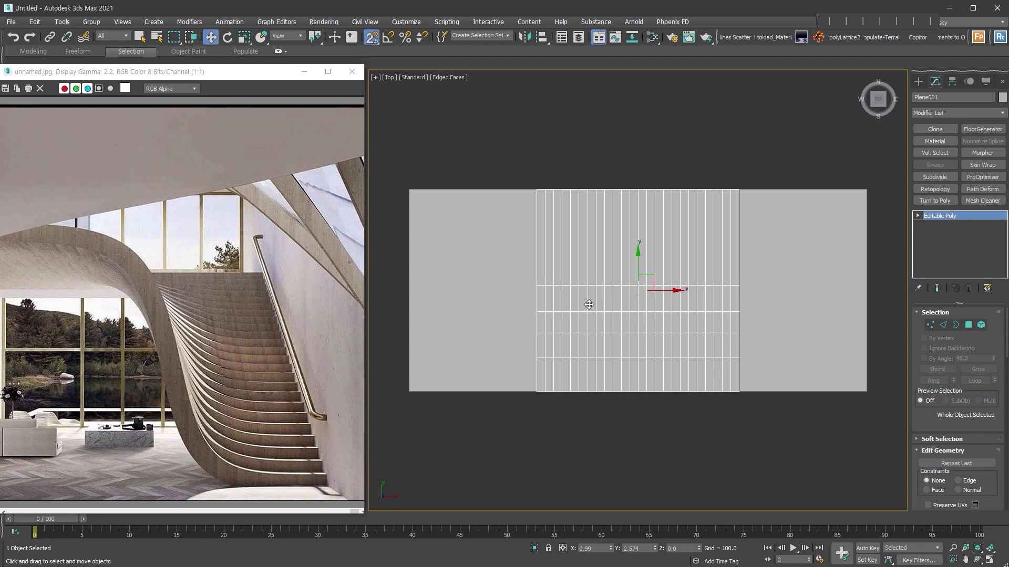
# Select the 48 far-end polygons and raise them to Z 3000 as a wall.
pyautogui.keyDown('alt'); pyautogui.moveTo(812, 400); pyautogui.dragTo(742, 393, button='middle'); pyautogui.keyUp('alt')
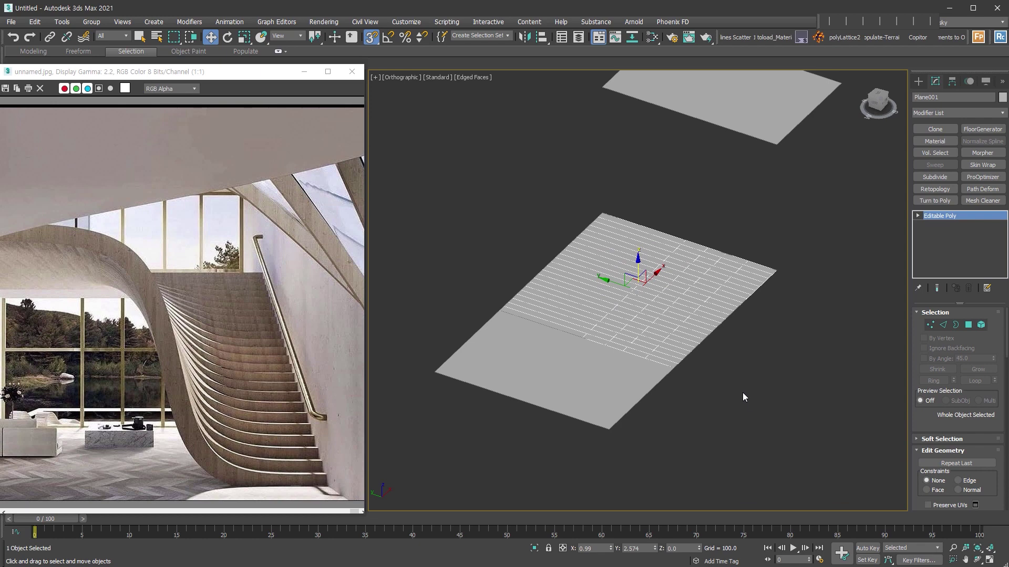
pyautogui.click(969, 325)
pyautogui.keyDown('alt'); pyautogui.moveTo(650, 331); pyautogui.dragTo(632, 405, button='middle'); pyautogui.keyUp('alt')
pyautogui.moveTo(635, 404); pyautogui.dragTo(553, 198)
pyautogui.moveTo(599, 243)
pyautogui.keyDown('alt'); pyautogui.mouseDown(button='middle')
pyautogui.moveTo(726, 275)
pyautogui.moveTo(609, 265)
pyautogui.mouseUp(button='middle'); pyautogui.keyUp('alt')
pyautogui.moveTo(612, 262); pyautogui.dragTo(613, 132)
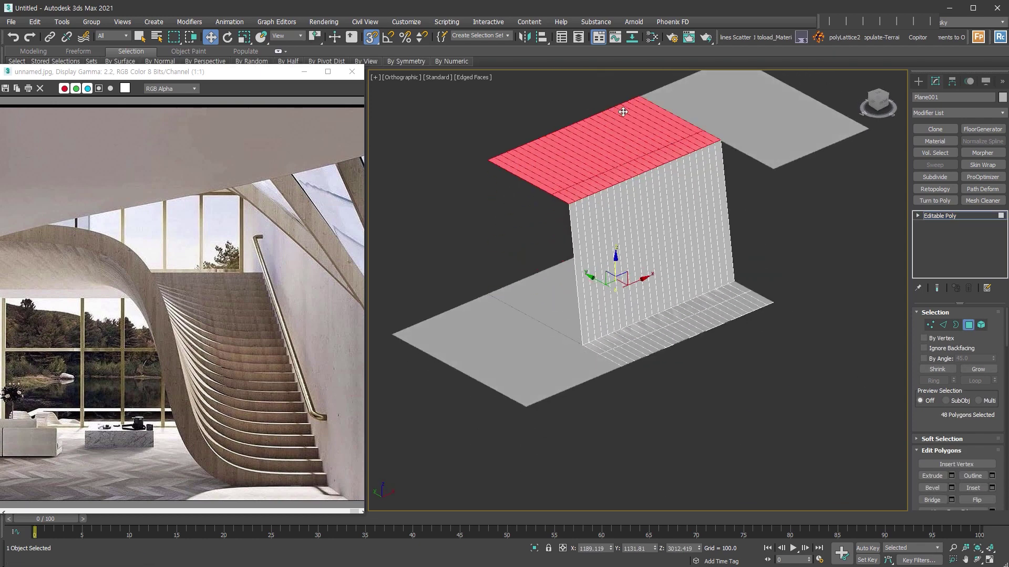
pyautogui.moveTo(772, 241); pyautogui.dragTo(754, 282, button='middle')
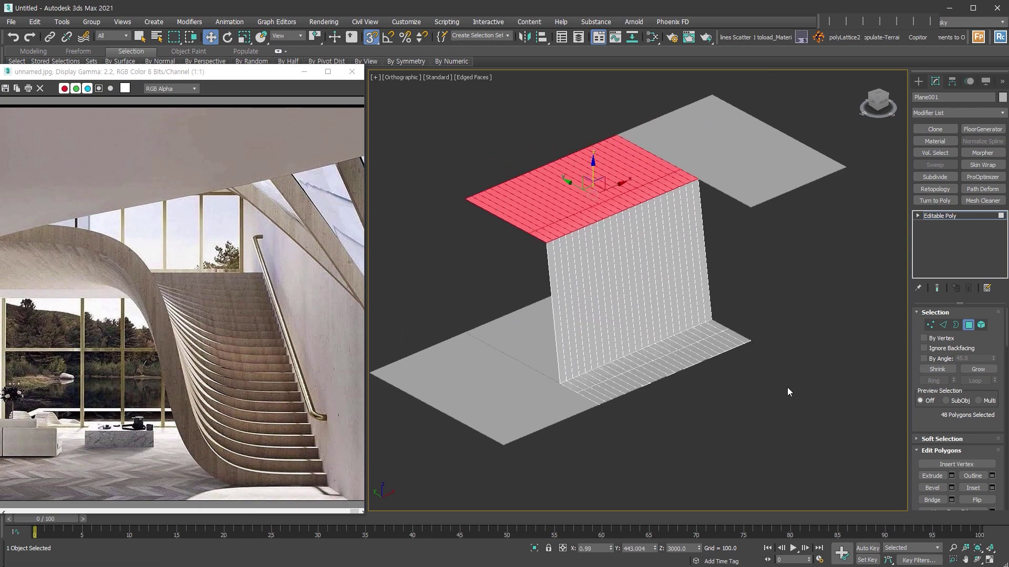
# Select the 48 polygons of the bottom strip.
pyautogui.keyDown('alt'); pyautogui.moveTo(787, 386); pyautogui.dragTo(824, 384, button='middle'); pyautogui.keyUp('alt')
pyautogui.moveTo(614, 457); pyautogui.dragTo(769, 276)
pyautogui.keyDown('alt'); pyautogui.moveTo(769, 279); pyautogui.dragTo(747, 376, button='middle'); pyautogui.keyUp('alt')
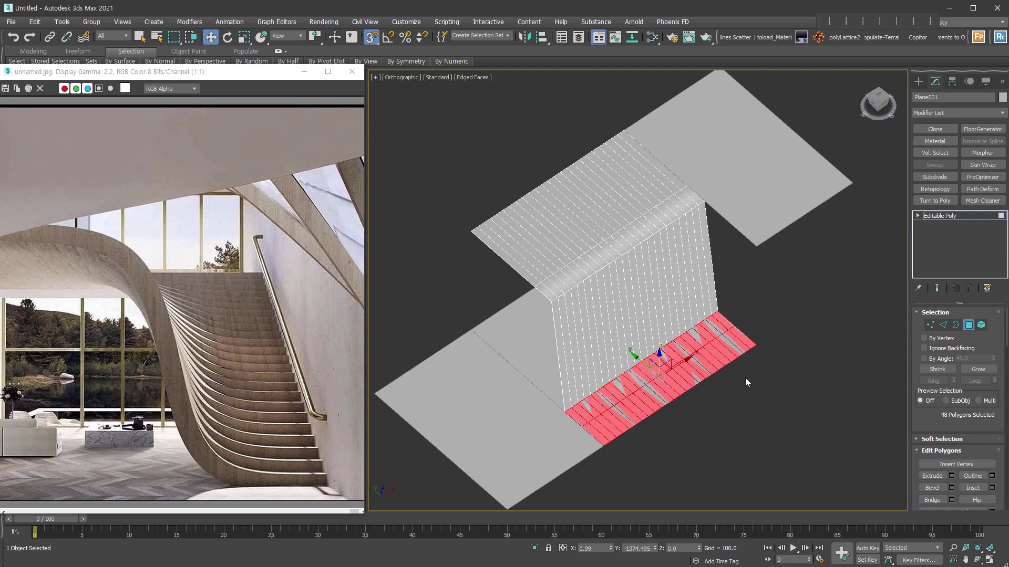
# Tilt the bottom strip into a ramp by raising an FFD 2x2x2's near control points, then collapse it.
pyautogui.hotkey('alt', 'f')
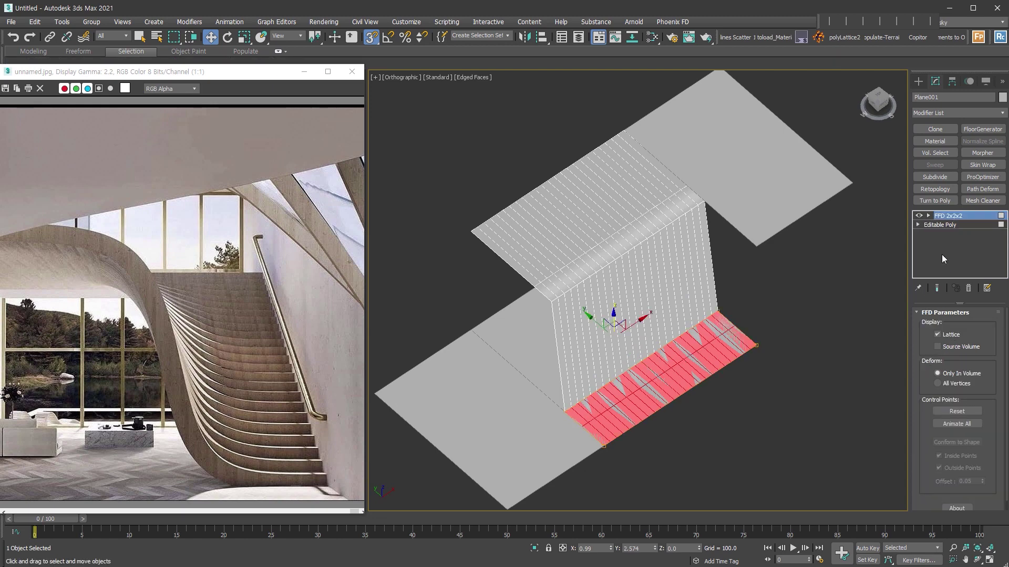
pyautogui.press('1')
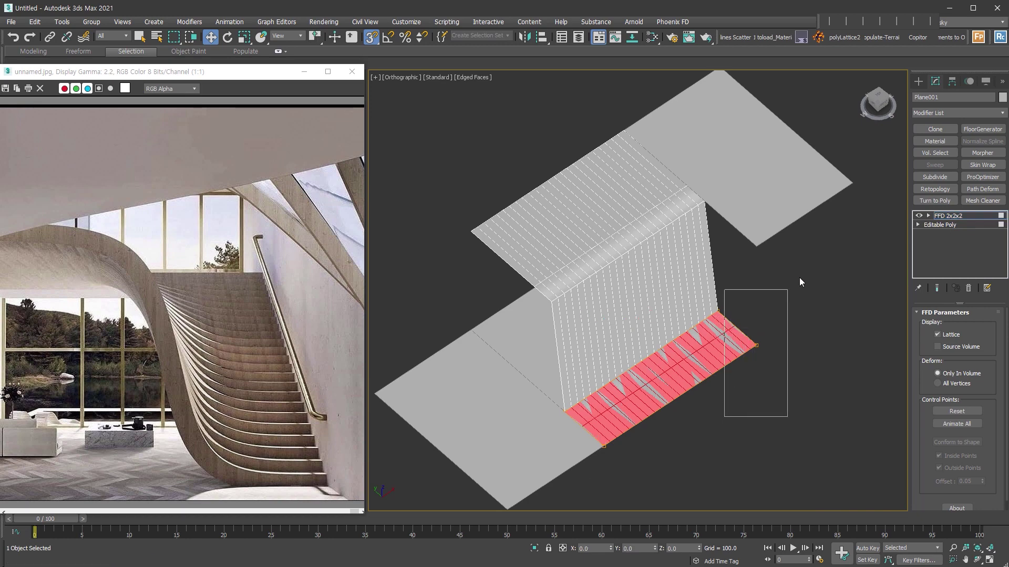
pyautogui.moveTo(761, 422); pyautogui.dragTo(707, 289)
pyautogui.keyDown('alt'); pyautogui.moveTo(764, 329); pyautogui.dragTo(761, 305, button='middle'); pyautogui.keyUp('alt')
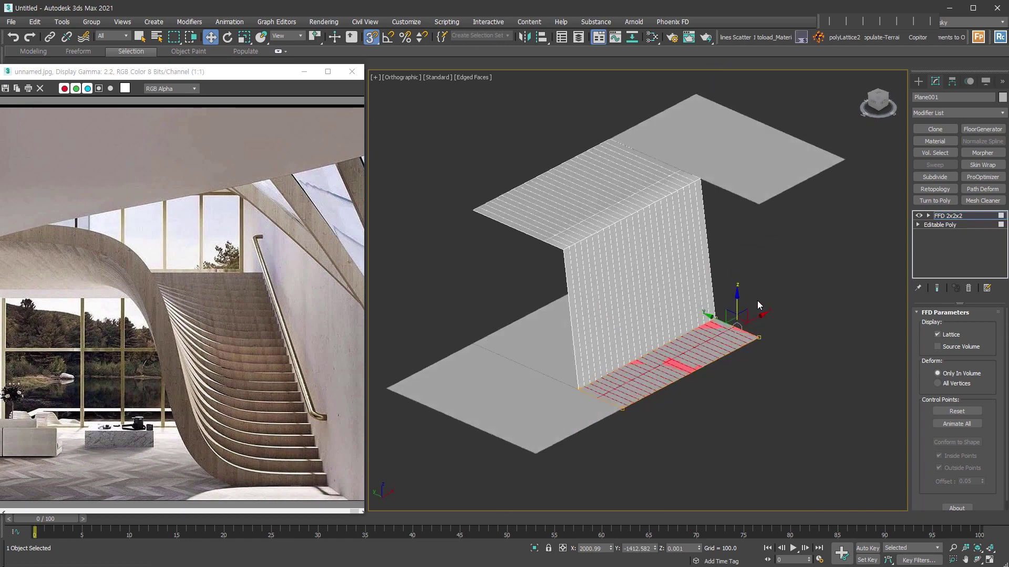
pyautogui.moveTo(738, 302); pyautogui.dragTo(760, 209)
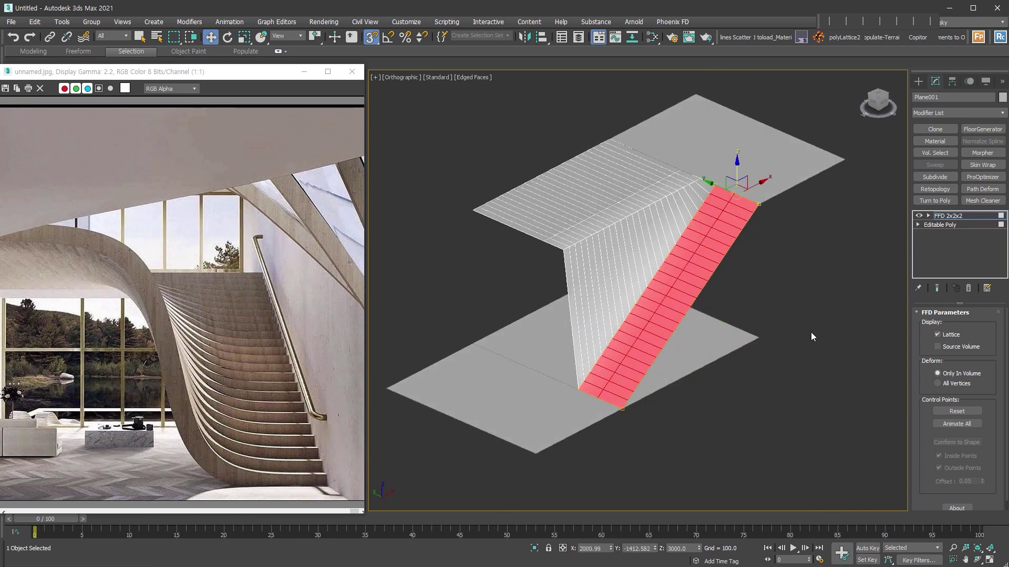
pyautogui.moveTo(811, 331); pyautogui.dragTo(814, 358, button='middle')
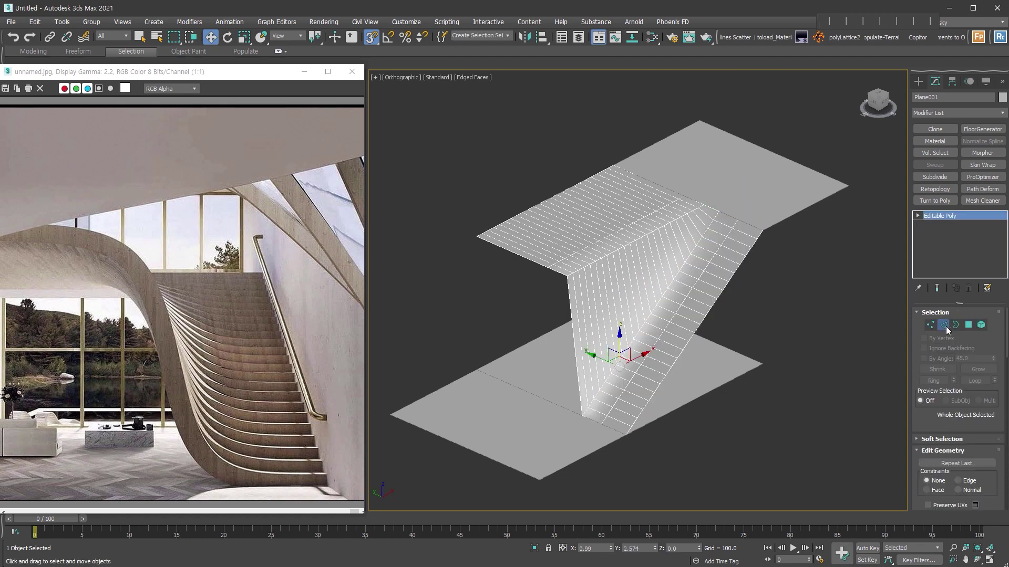
# Select the fold edge loop, extend it with Ring, and convert it to the 48 ramp polygons.
pyautogui.click(944, 325)
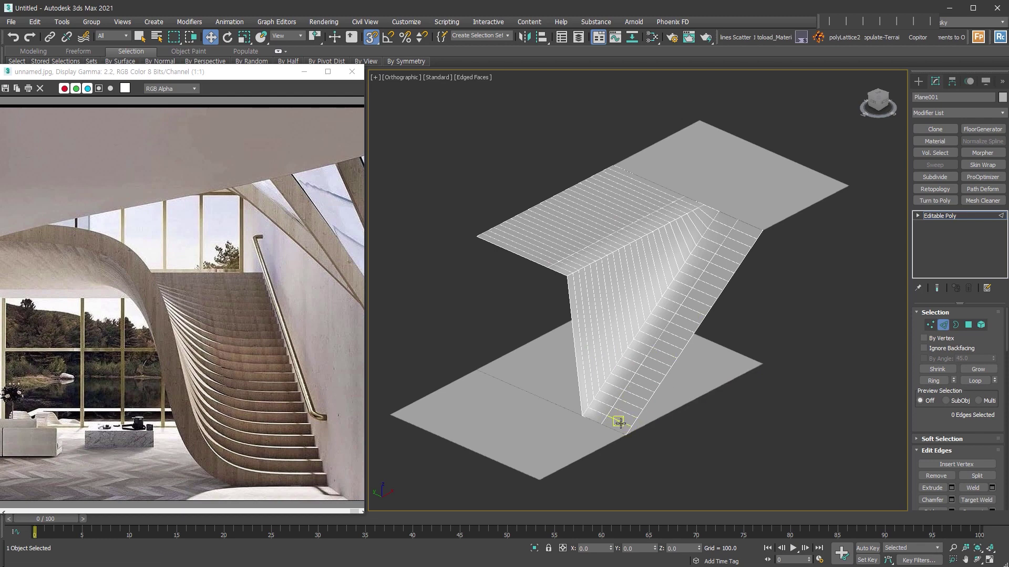
pyautogui.doubleClick(619, 423)
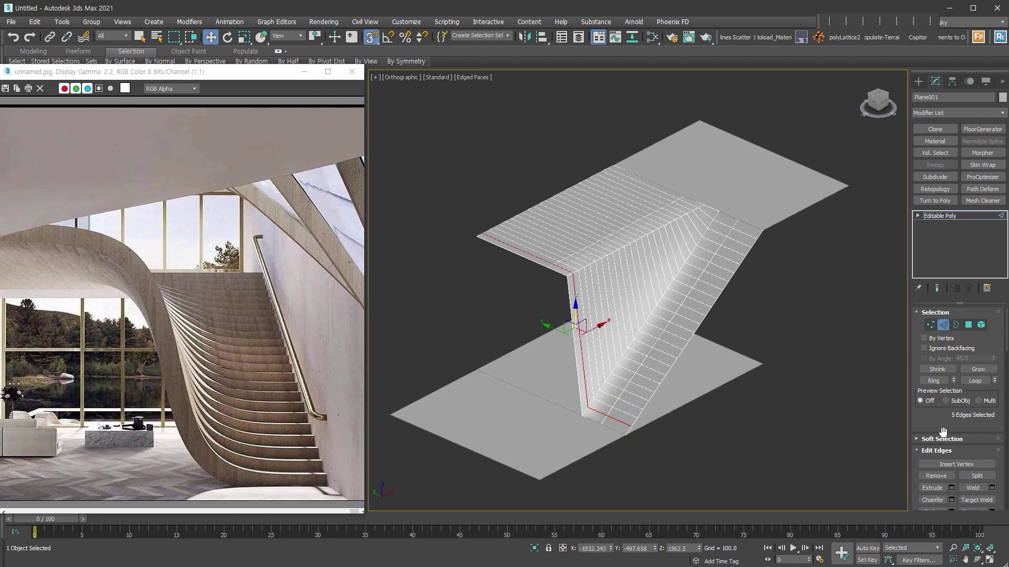
pyautogui.scroll(-1, 938, 409)
pyautogui.click(935, 360)
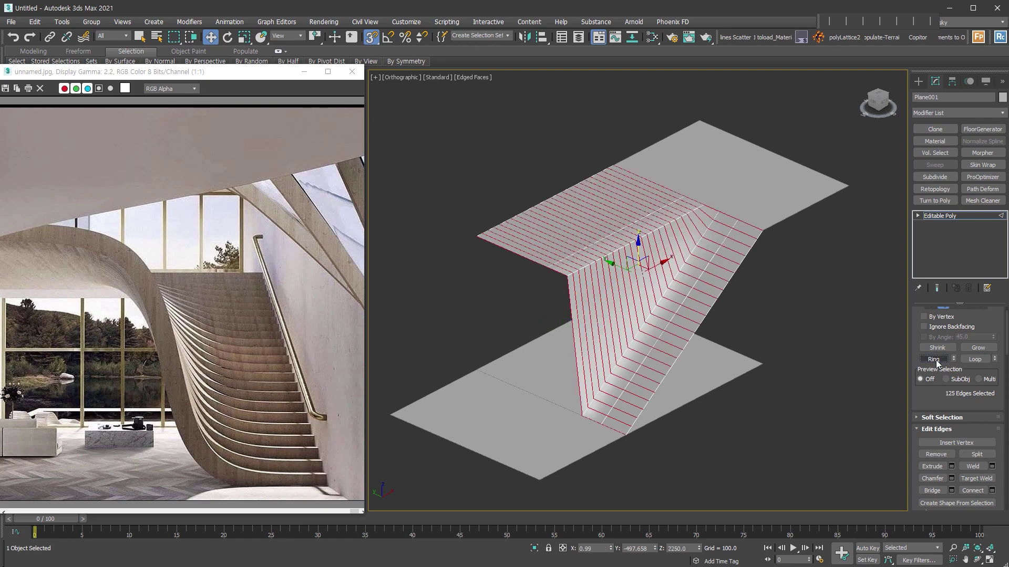
pyautogui.click(977, 455)
pyautogui.click(918, 215)
pyautogui.click(939, 252)
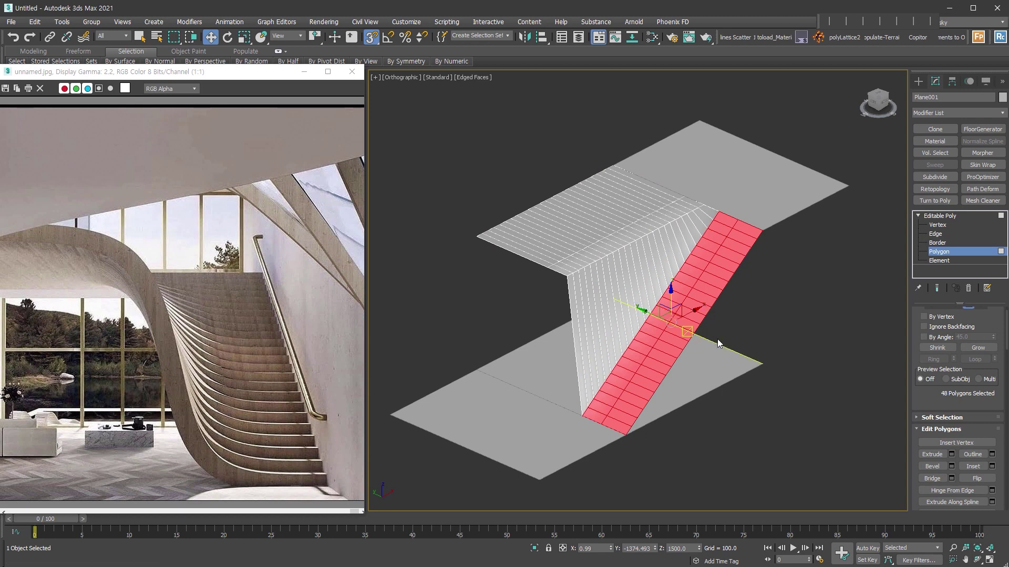
# Flatten the ramp polygons into level treads with non-uniform scale Offset Z.
pyautogui.moveTo(243, 37); pyautogui.dragTo(247, 72)
pyautogui.moveTo(247, 71); pyautogui.dragTo(247, 72)
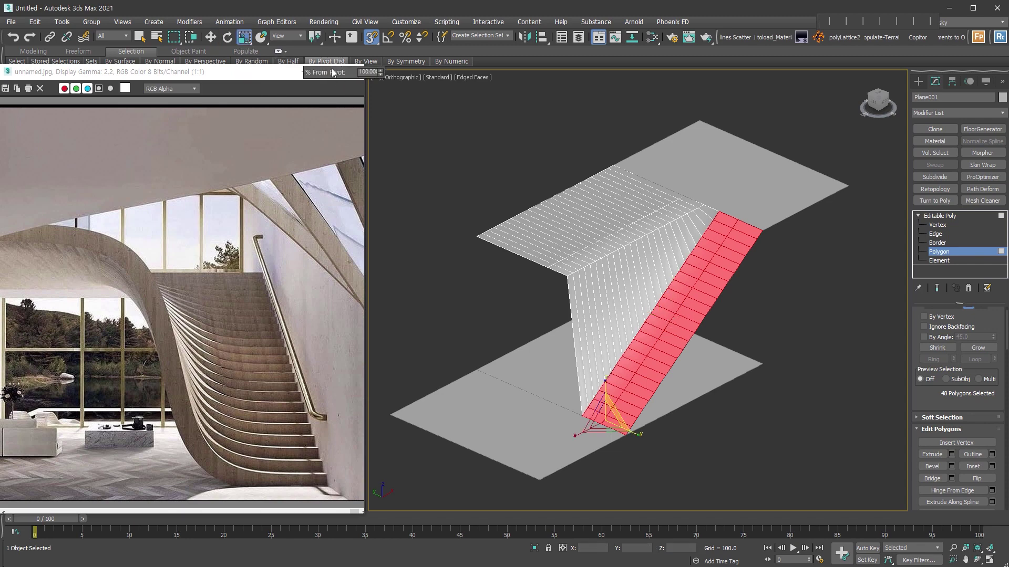
pyautogui.rightClick(245, 38)
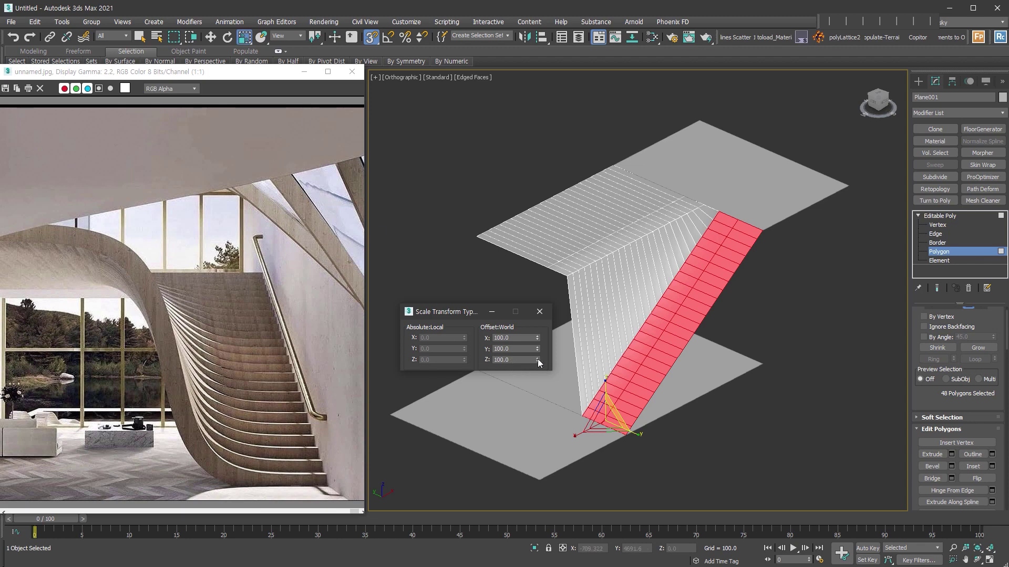
pyautogui.moveTo(538, 360); pyautogui.dragTo(538, 360)
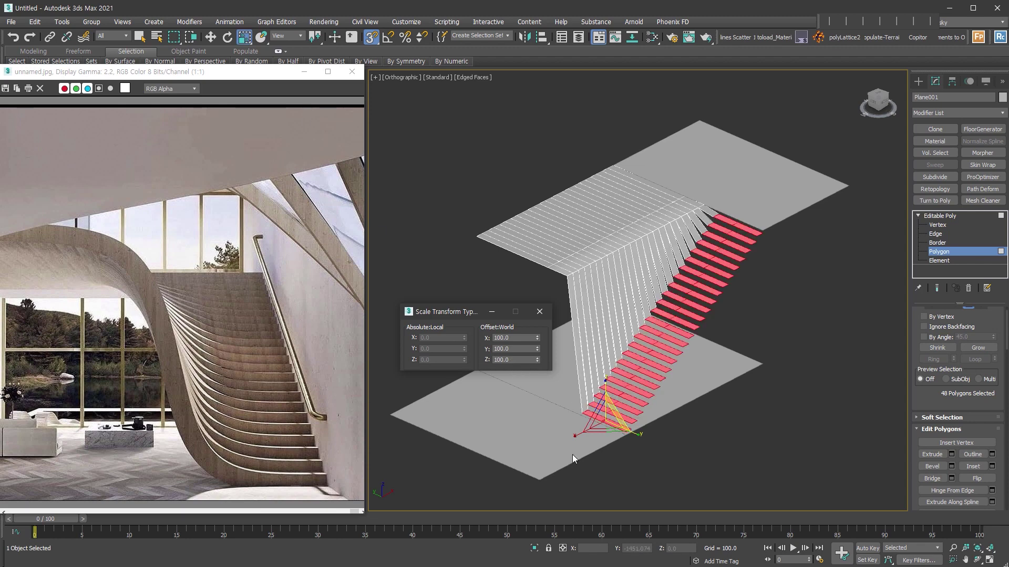
pyautogui.click(545, 314)
pyautogui.rightClick(799, 209)
# Raise the treads 62.5 with vertex snap so the top one meets the slab corner.
pyautogui.press('w')
pyautogui.scroll(5, 771, 219)
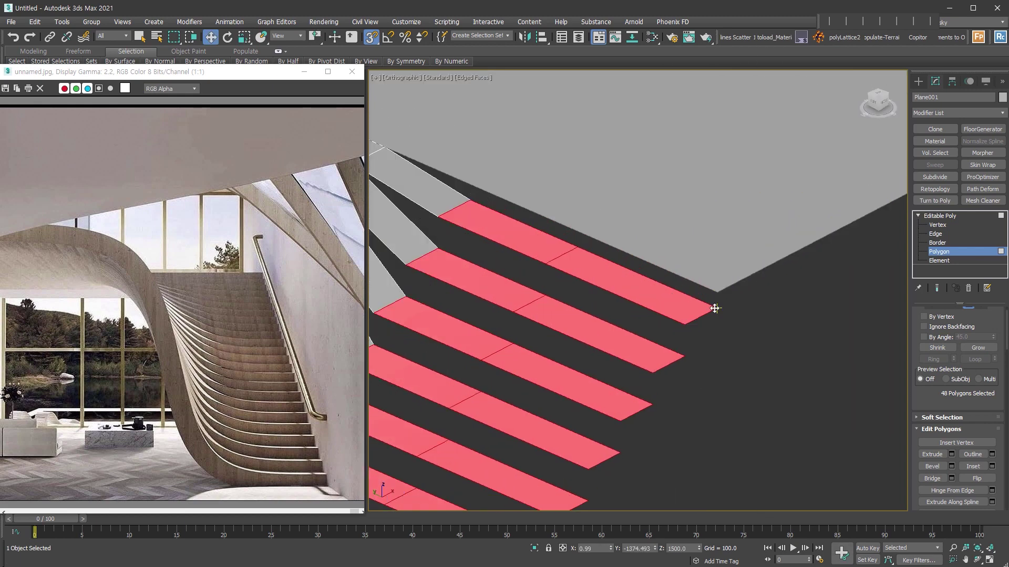
pyautogui.moveTo(714, 307); pyautogui.dragTo(716, 297)
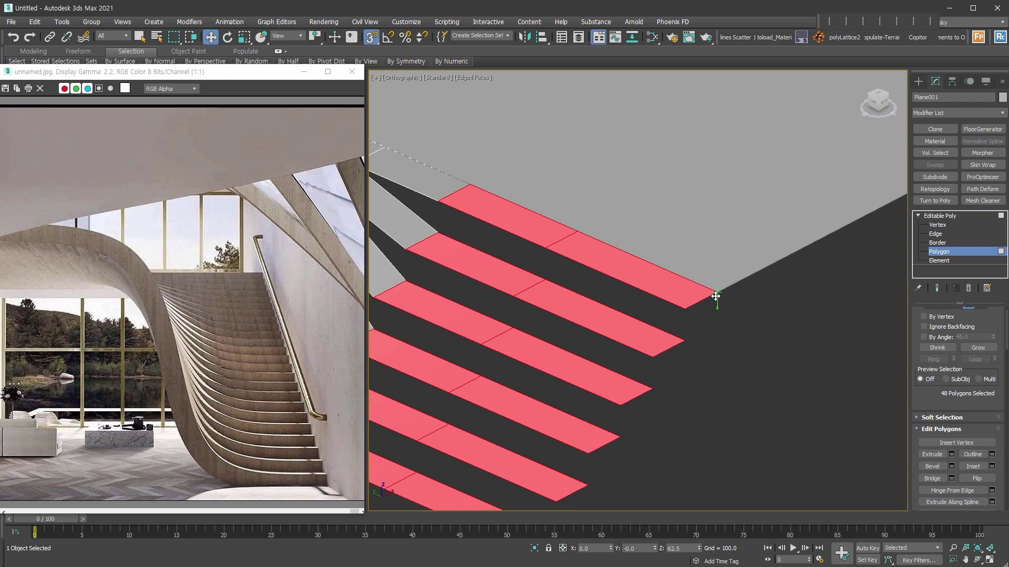
pyautogui.scroll(-5, 736, 299)
pyautogui.keyDown('alt'); pyautogui.moveTo(777, 303); pyautogui.dragTo(824, 283, button='middle'); pyautogui.keyUp('alt')
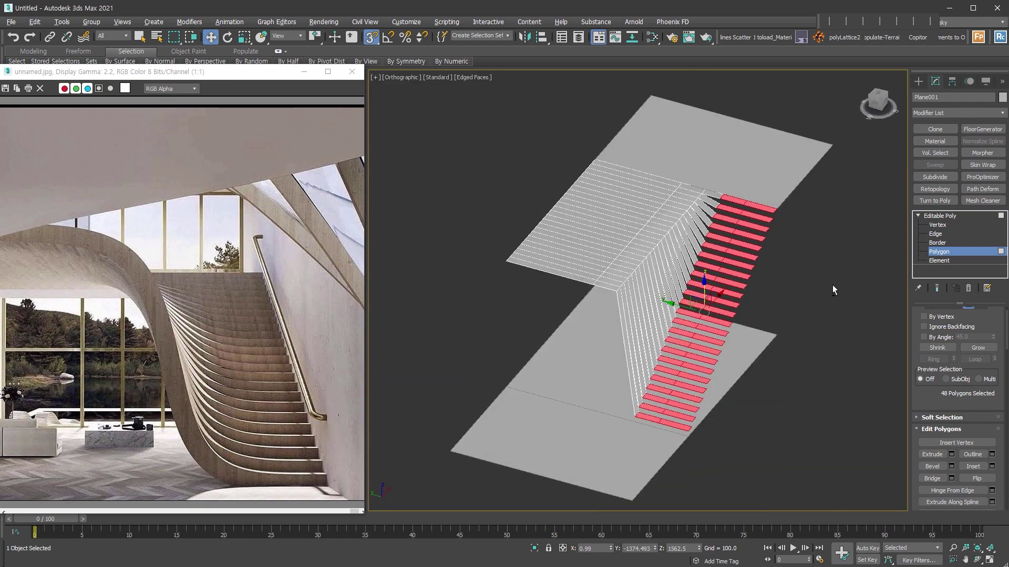
pyautogui.click(839, 286)
# Weld the step-seam vertices at a 0.1 threshold, reducing 288 vertices to 242.
pyautogui.click(937, 225)
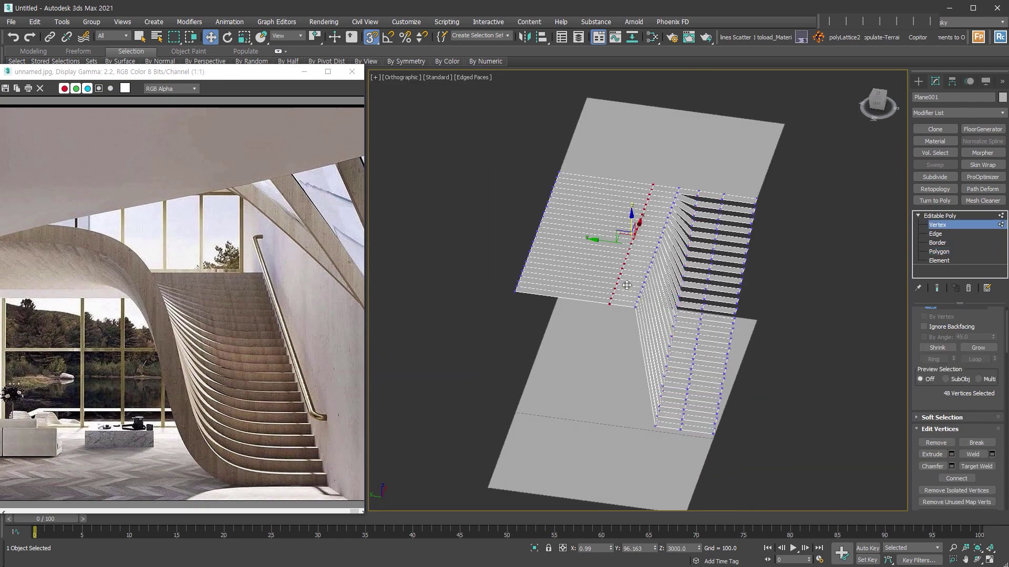
pyautogui.keyDown('alt'); pyautogui.moveTo(746, 273); pyautogui.dragTo(624, 302, button='middle'); pyautogui.keyUp('alt')
pyautogui.moveTo(498, 132); pyautogui.dragTo(642, 332)
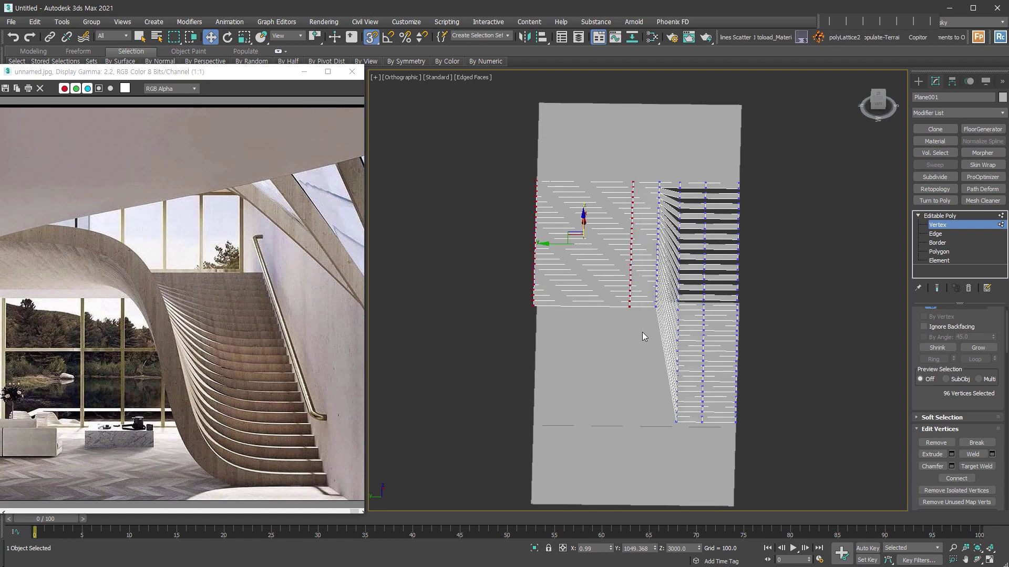
pyautogui.click(991, 454)
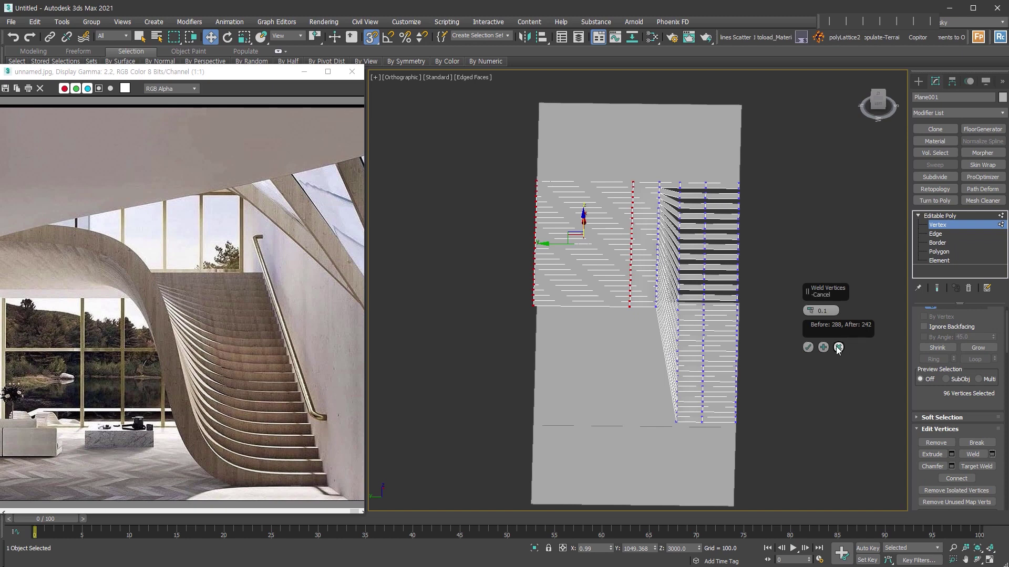
pyautogui.click(807, 347)
pyautogui.keyDown('alt'); pyautogui.moveTo(822, 370); pyautogui.dragTo(777, 341, button='middle'); pyautogui.keyUp('alt')
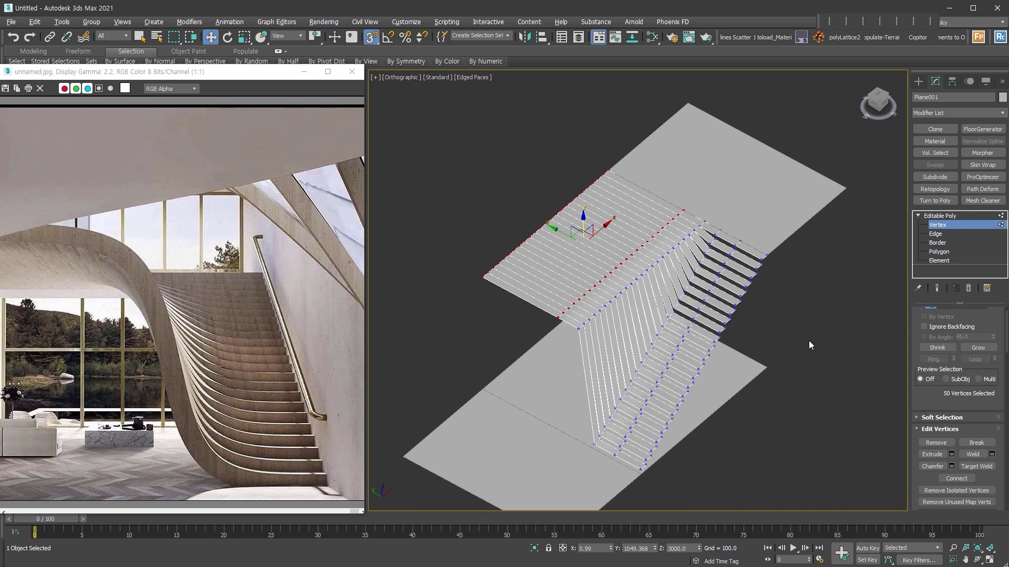
pyautogui.keyDown('ctrl'); pyautogui.click(936, 234); pyautogui.keyUp('ctrl')
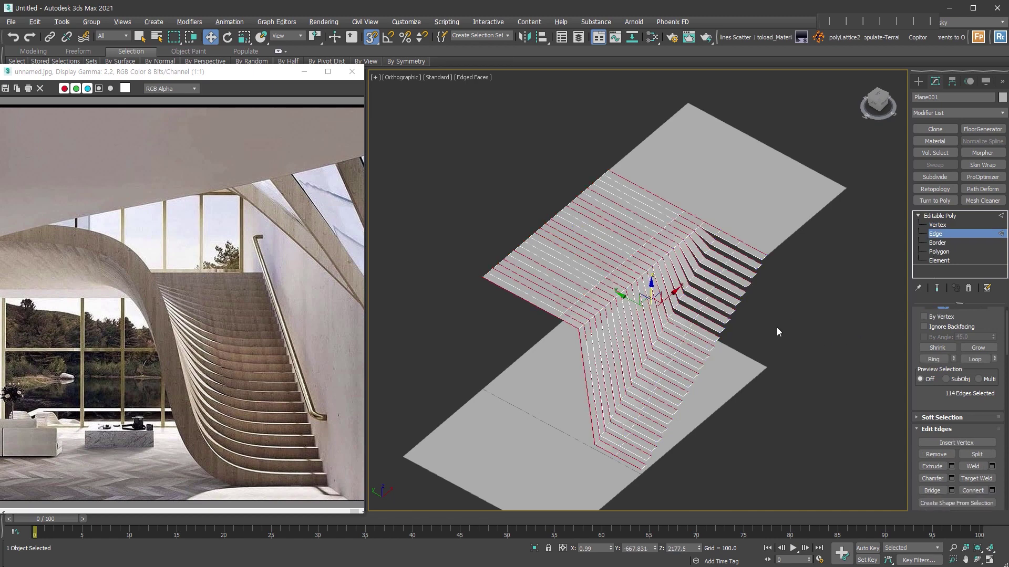
# Try selecting the sloped-section edges, then undo the selection.
pyautogui.keyDown('alt'); pyautogui.moveTo(777, 327); pyautogui.dragTo(816, 345, button='middle'); pyautogui.keyUp('alt')
pyautogui.click(798, 301)
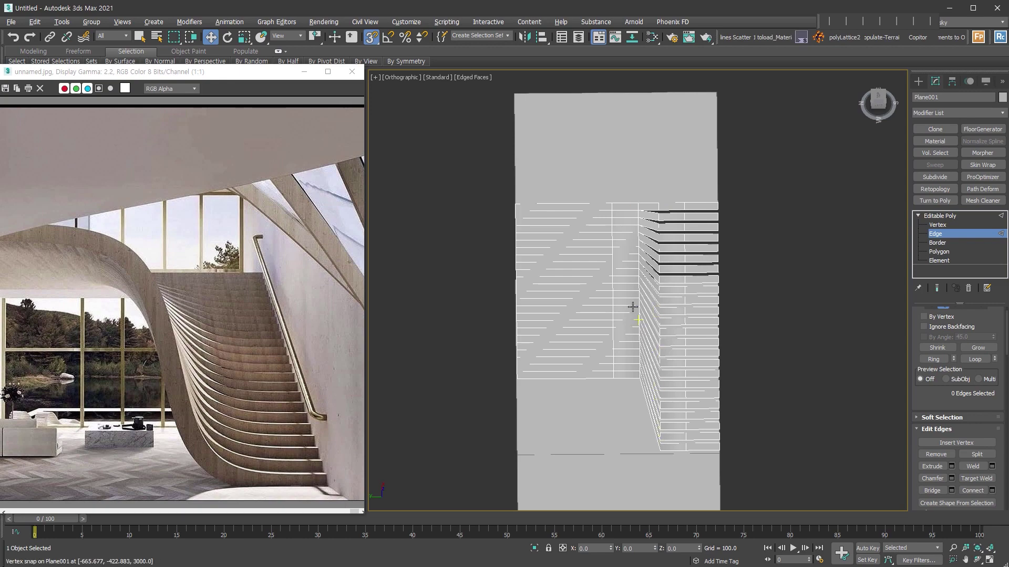
pyautogui.moveTo(650, 174); pyautogui.dragTo(648, 428)
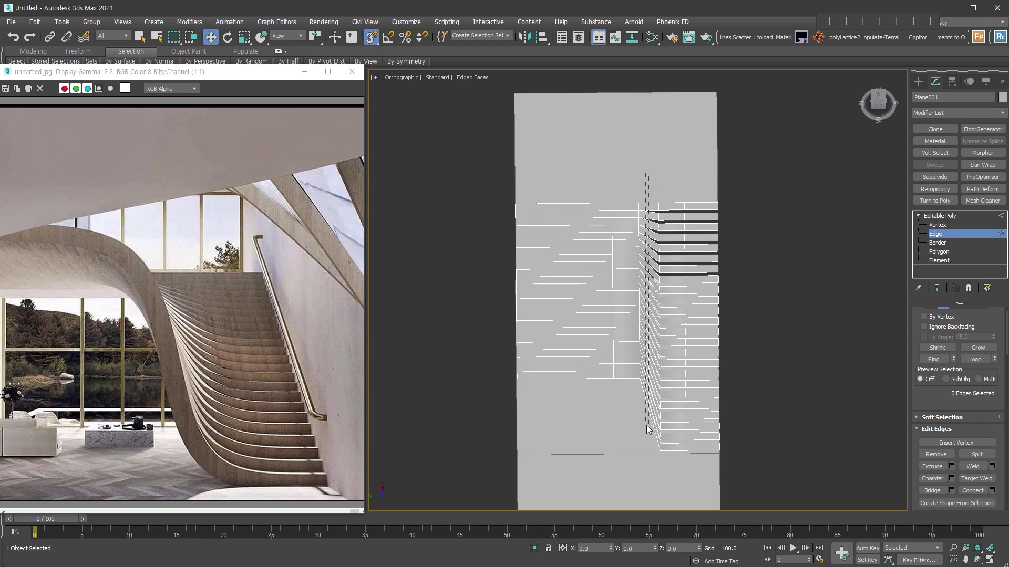
pyautogui.keyDown('alt'); pyautogui.moveTo(648, 428); pyautogui.dragTo(604, 332, button='middle'); pyautogui.keyUp('alt')
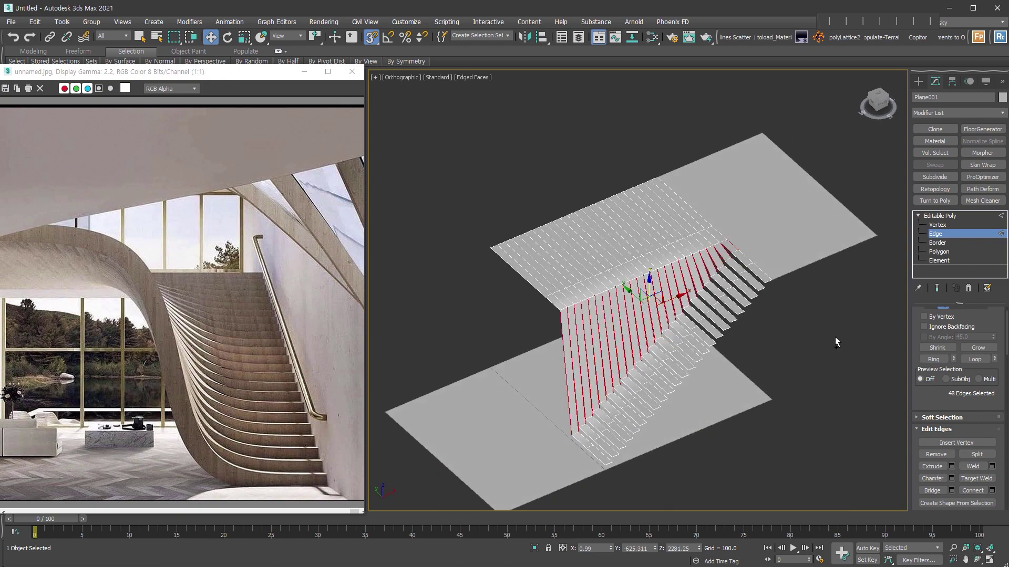
pyautogui.hotkey('ctrl', 'z')
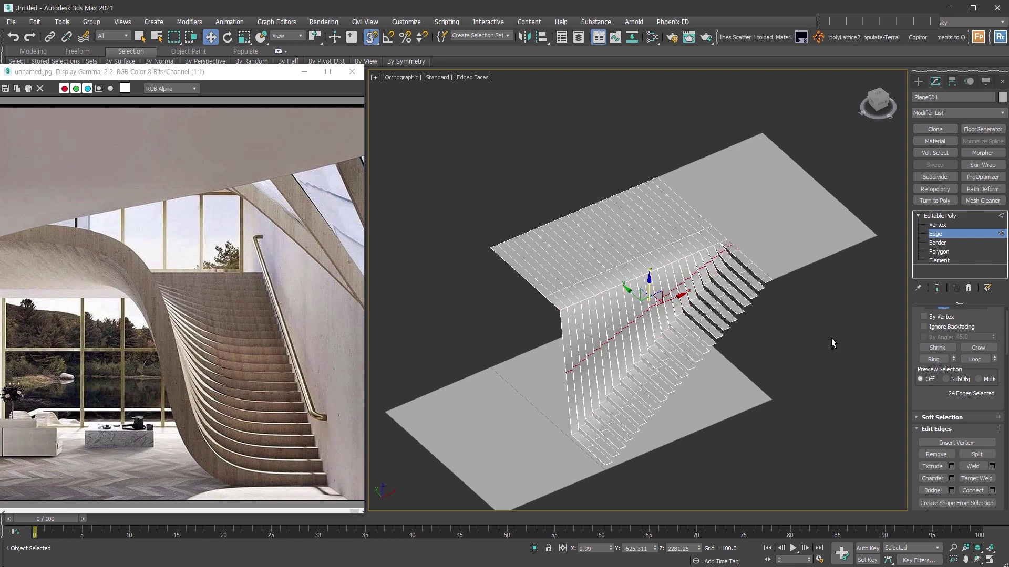
pyautogui.keyDown('alt'); pyautogui.moveTo(831, 339); pyautogui.dragTo(791, 362, button='middle'); pyautogui.keyUp('alt')
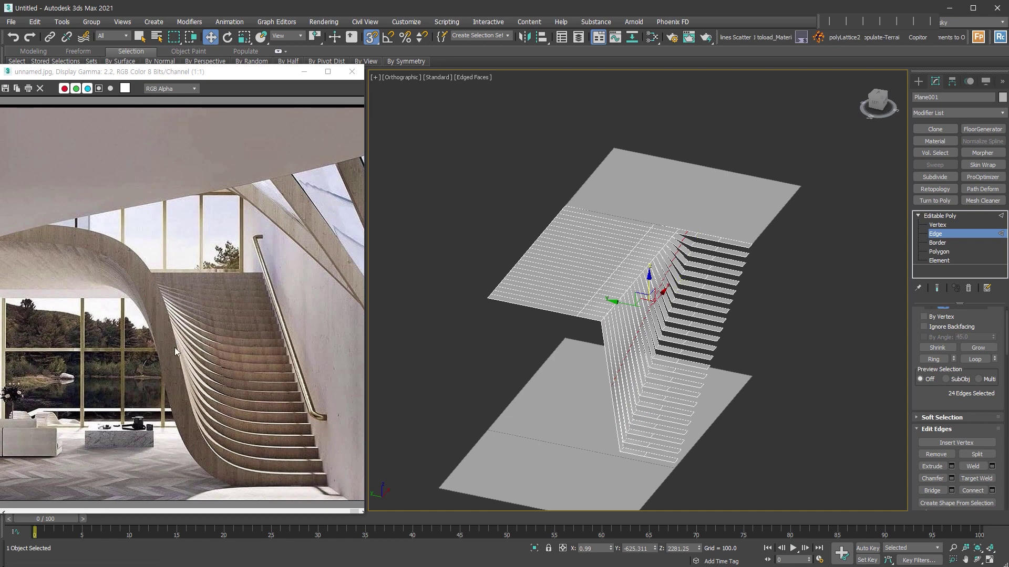
# Select the 48 bend edges down the stair side and bring up the quad menu.
pyautogui.moveTo(697, 253)
pyautogui.keyDown('alt'); pyautogui.mouseDown(button='middle')
pyautogui.moveTo(845, 297)
pyautogui.moveTo(642, 199)
pyautogui.mouseUp(button='middle'); pyautogui.keyUp('alt')
pyautogui.click(640, 197)
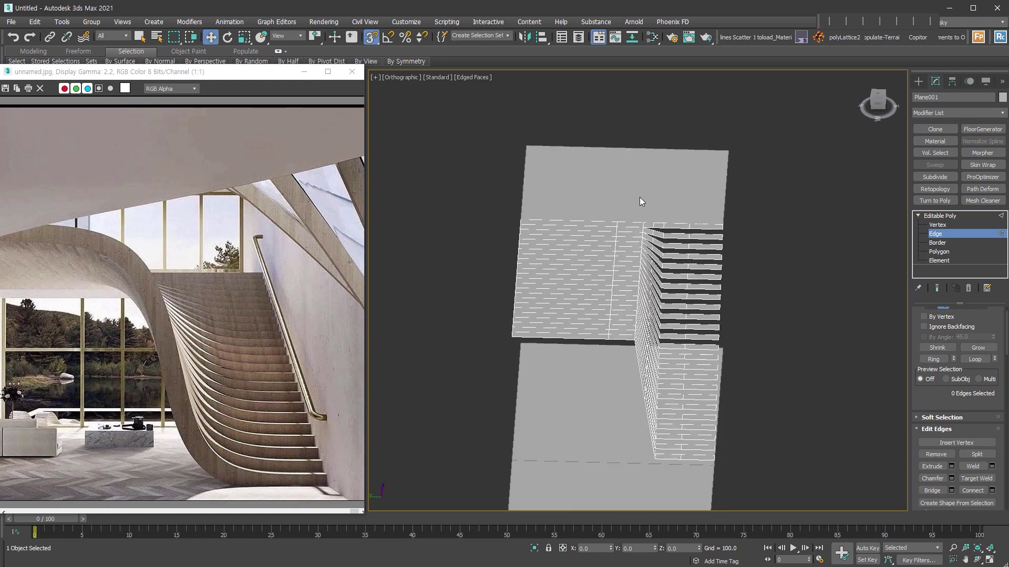
pyautogui.moveTo(640, 198); pyautogui.dragTo(644, 389)
pyautogui.moveTo(630, 209)
pyautogui.mouseDown()
pyautogui.moveTo(641, 358)
pyautogui.moveTo(667, 493)
pyautogui.mouseUp()
pyautogui.moveTo(668, 494)
pyautogui.keyDown('alt'); pyautogui.mouseDown(button='middle')
pyautogui.moveTo(639, 372)
pyautogui.moveTo(730, 320)
pyautogui.mouseUp(button='middle'); pyautogui.keyUp('alt')
pyautogui.scroll(3, 731, 321)
pyautogui.rightClick(731, 320)
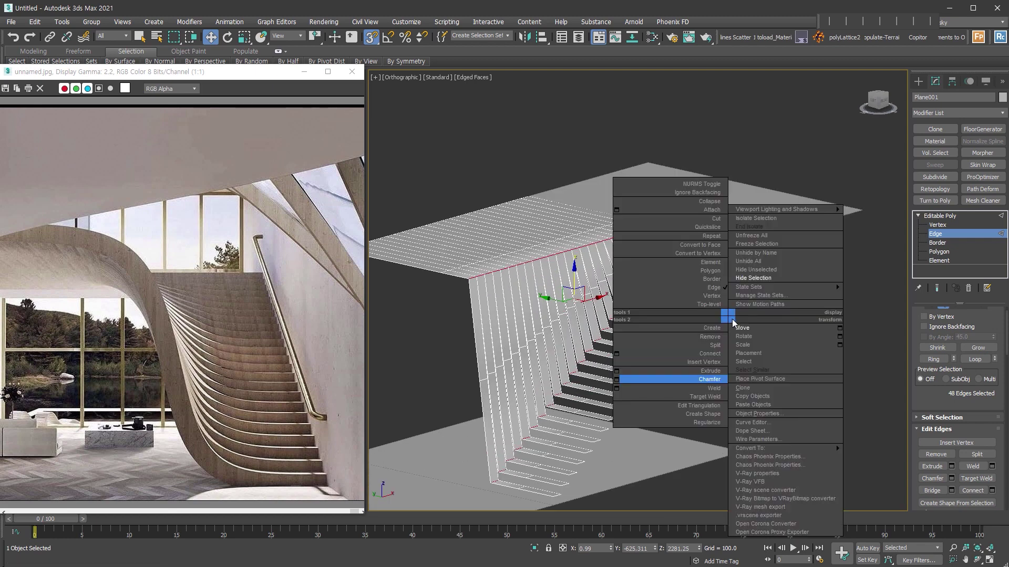
# Chamfer the bend edges by about 2077 with 8 segments, then remove the chamfer edges.
pyautogui.click(616, 380)
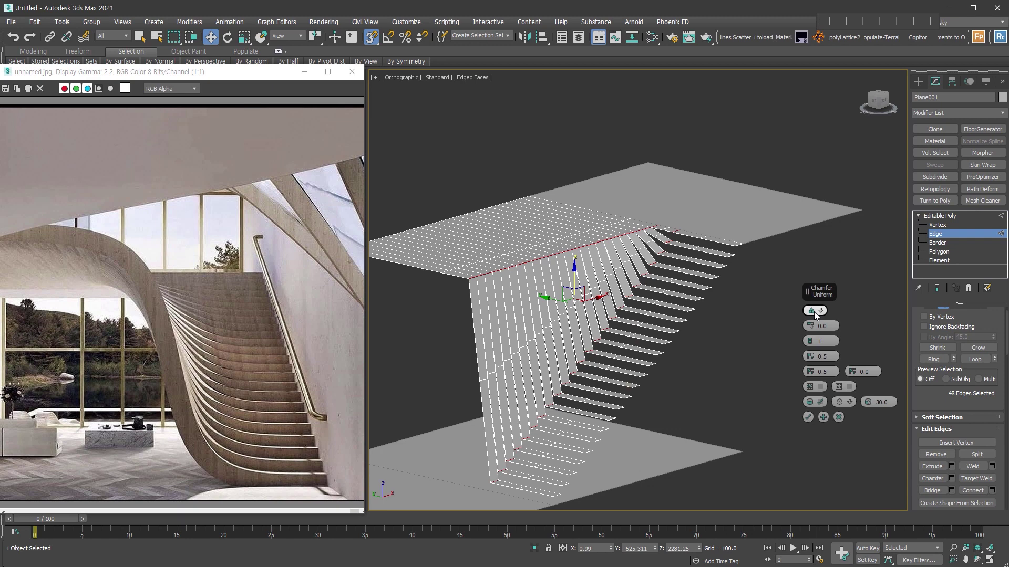
pyautogui.moveTo(810, 324); pyautogui.dragTo(827, 192)
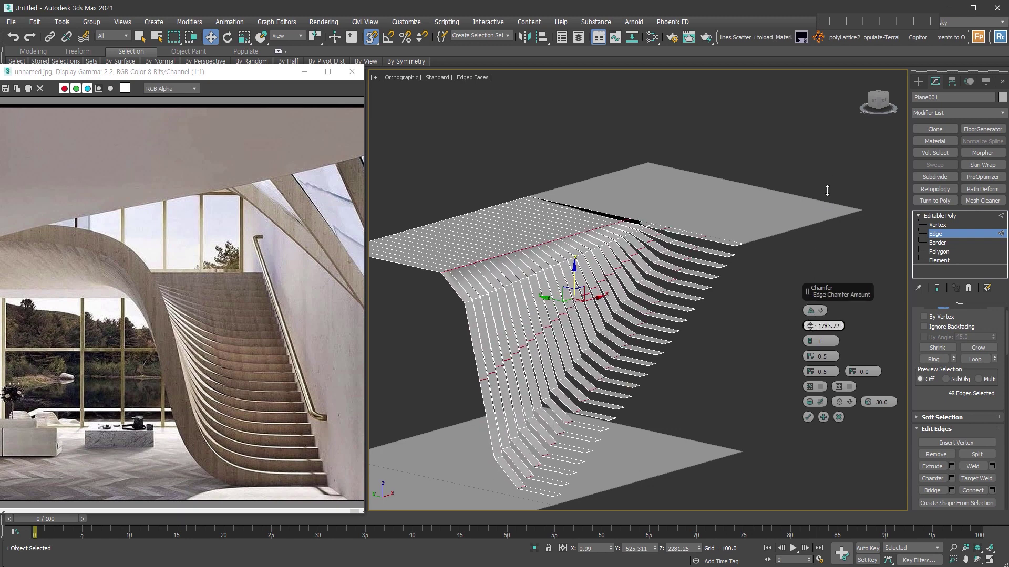
pyautogui.moveTo(810, 342); pyautogui.dragTo(814, 326)
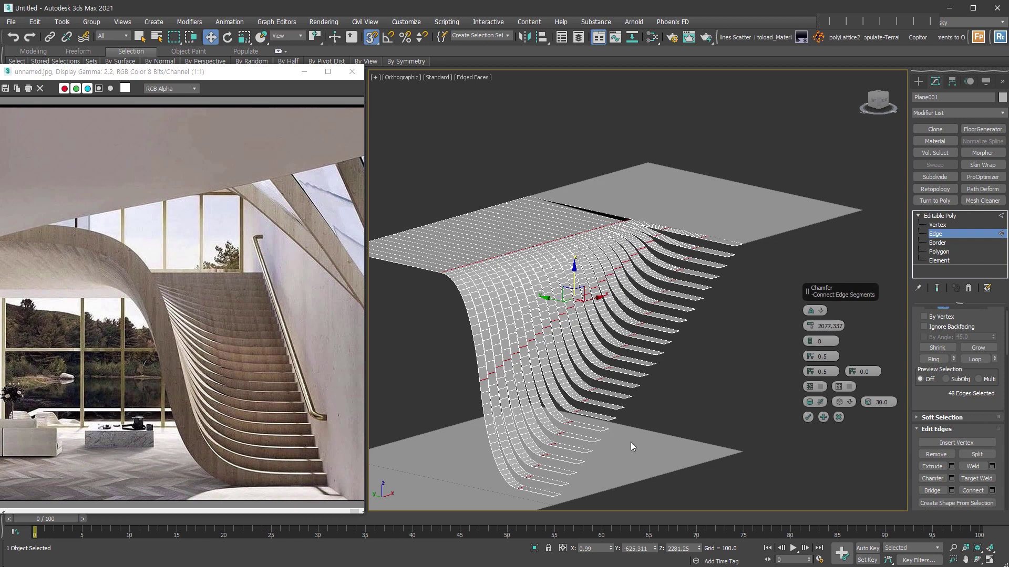
pyautogui.click(808, 417)
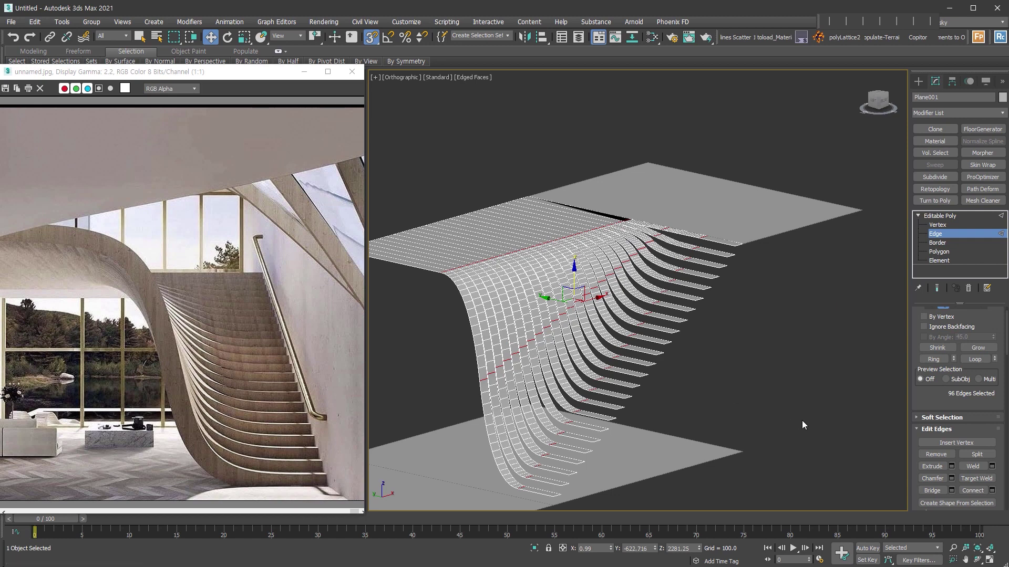
pyautogui.click(932, 455)
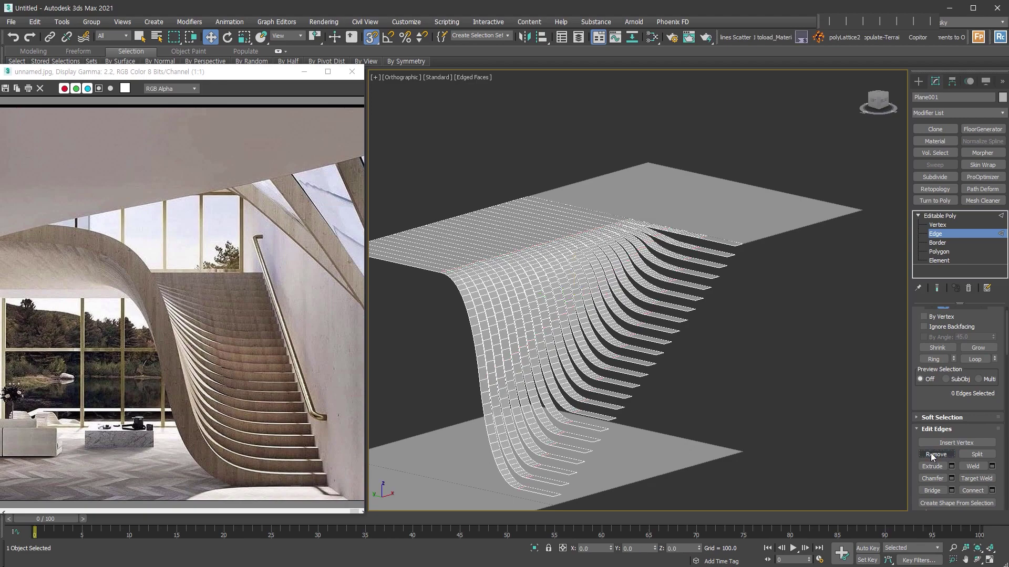
# Select the outer step-end edges and Shift-move them down 125 on Z into side faces.
pyautogui.press('t')
pyautogui.moveTo(741, 288)
pyautogui.keyDown('alt'); pyautogui.mouseDown(button='middle')
pyautogui.moveTo(581, 401)
pyautogui.moveTo(555, 404)
pyautogui.mouseUp(button='middle'); pyautogui.keyUp('alt')
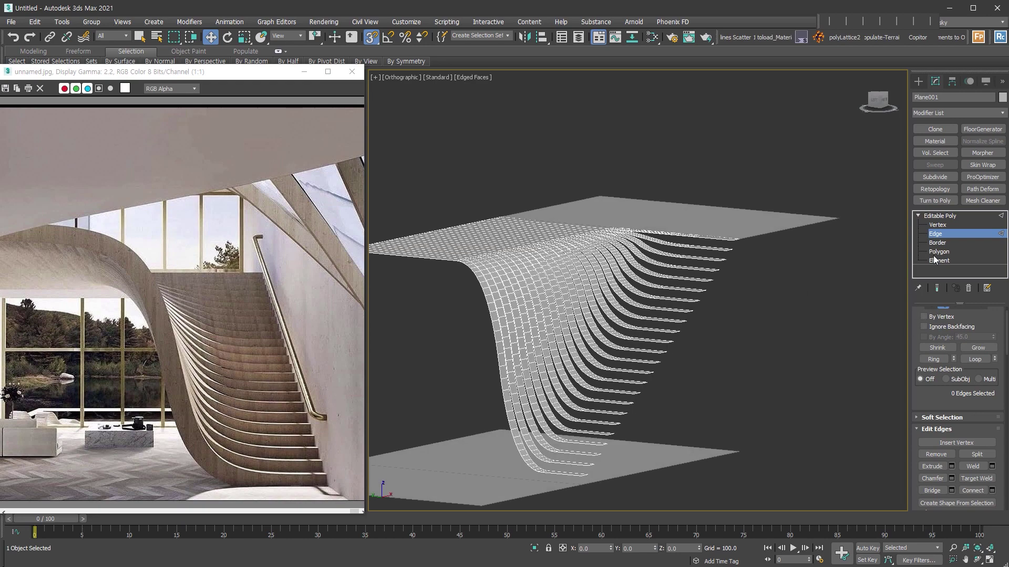
pyautogui.keyDown('alt'); pyautogui.moveTo(761, 262); pyautogui.dragTo(674, 177, button='middle'); pyautogui.keyUp('alt')
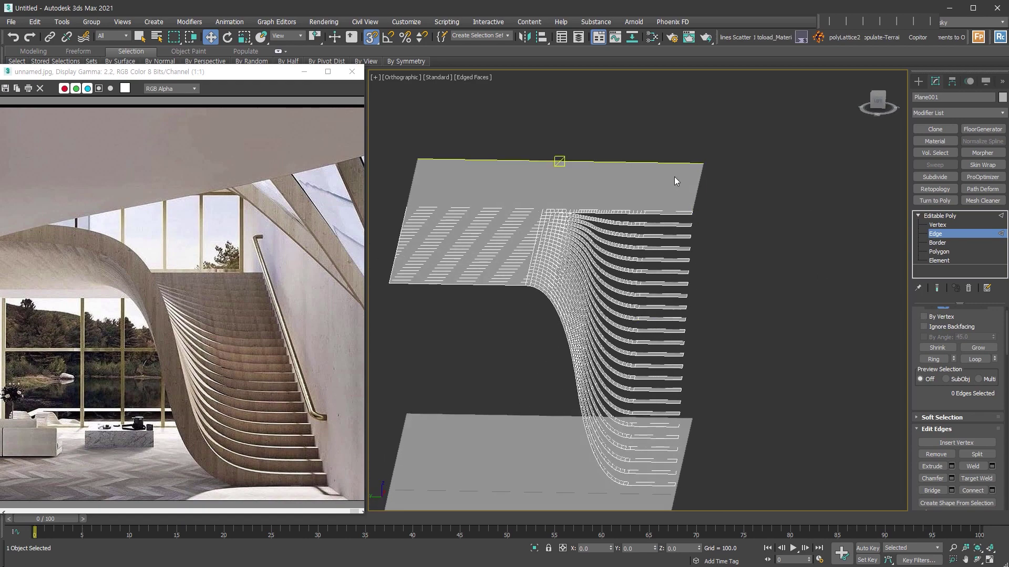
pyautogui.moveTo(667, 175); pyautogui.dragTo(766, 512)
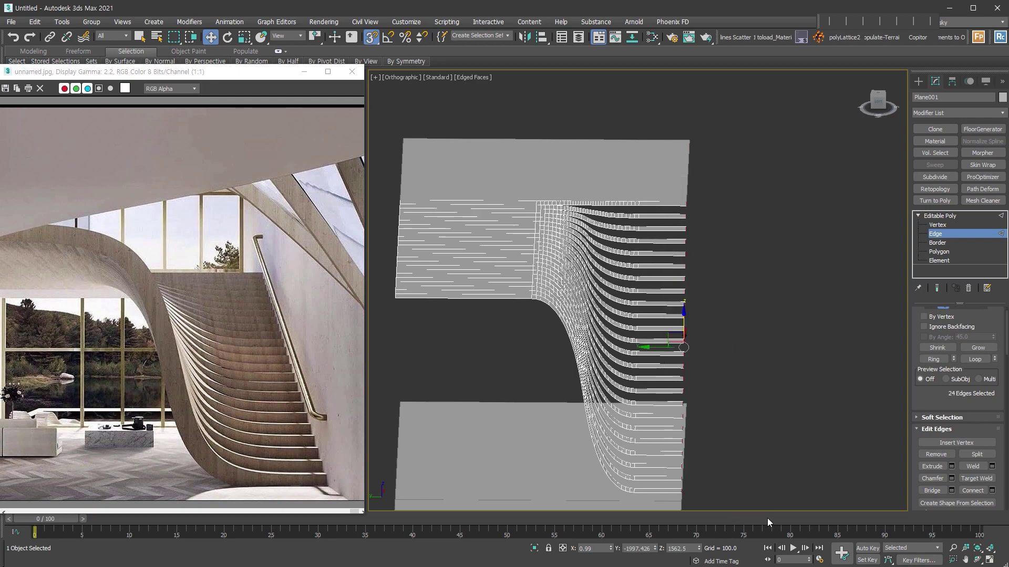
pyautogui.keyDown('alt'); pyautogui.moveTo(767, 512); pyautogui.dragTo(755, 298, button='middle'); pyautogui.keyUp('alt')
pyautogui.scroll(2, 754, 298)
pyautogui.scroll(3, 812, 225)
pyautogui.scroll(3, 777, 242)
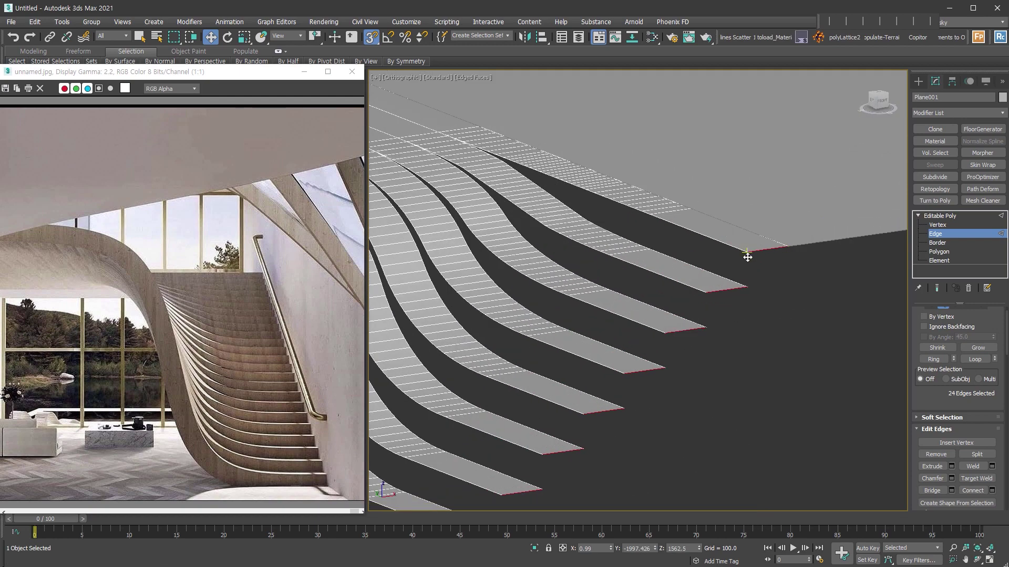
pyautogui.keyDown('shift'); pyautogui.moveTo(749, 257); pyautogui.dragTo(748, 331); pyautogui.keyUp('shift')
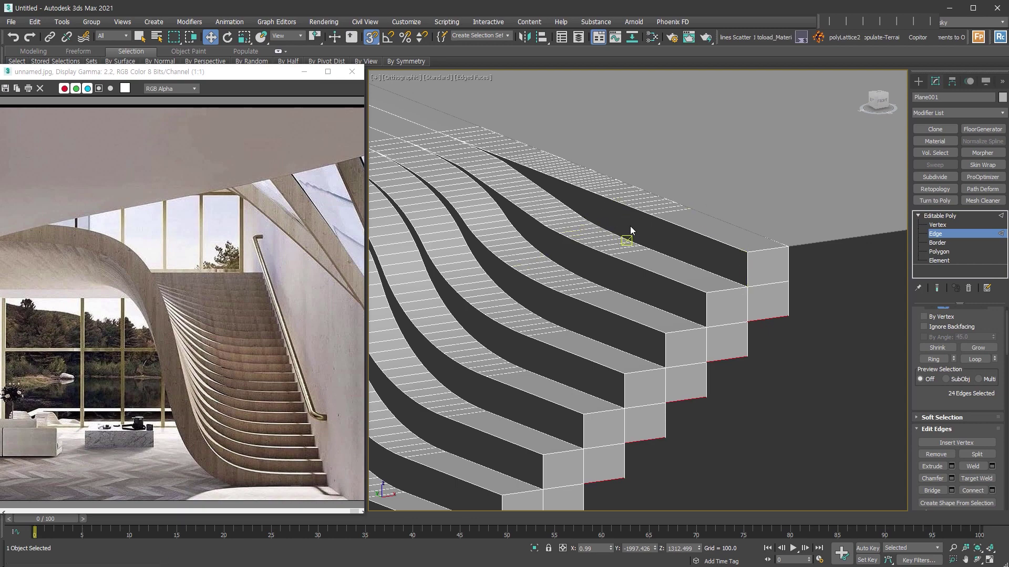
# Weld the overlapping vertices along the stair's outer side.
pyautogui.press('z')
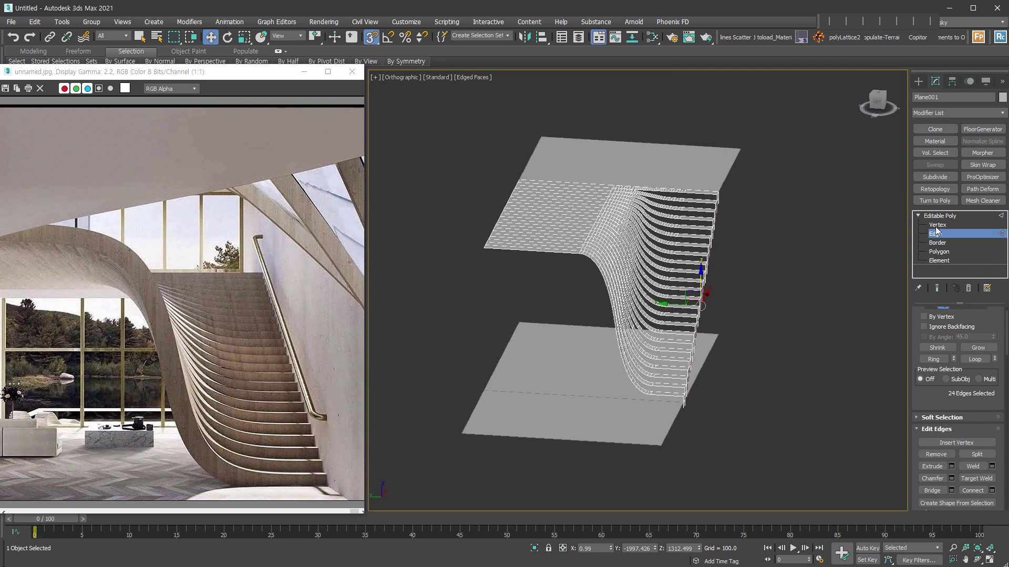
pyautogui.click(936, 226)
pyautogui.keyDown('alt'); pyautogui.moveTo(861, 295); pyautogui.dragTo(819, 328, button='middle'); pyautogui.keyUp('alt')
pyautogui.moveTo(684, 152); pyautogui.dragTo(790, 503)
pyautogui.keyDown('alt'); pyautogui.moveTo(814, 411); pyautogui.dragTo(751, 396, button='middle'); pyautogui.keyUp('alt')
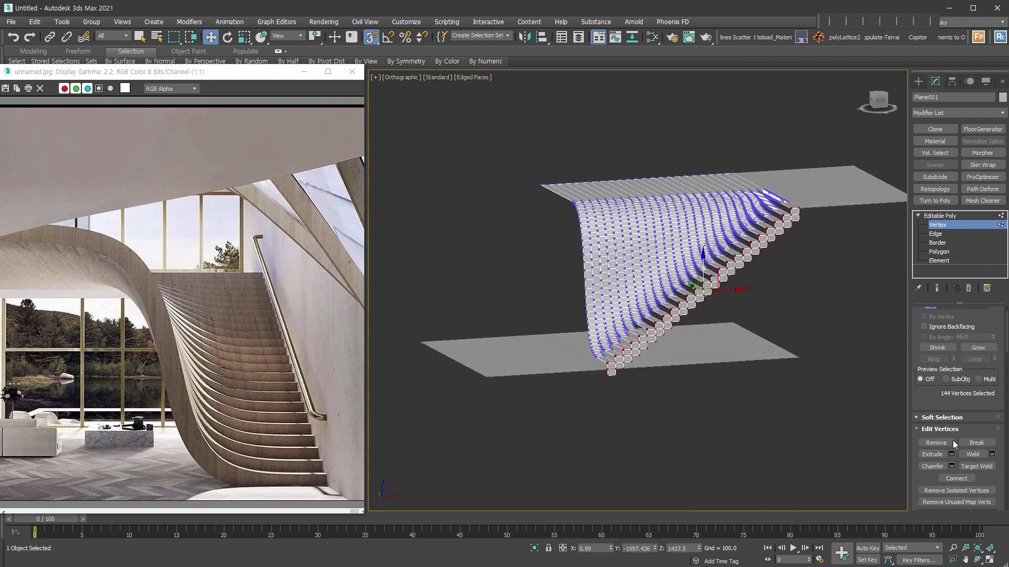
pyautogui.click(967, 453)
# Cap all open borders except one to close the step ends, then clear the selection.
pyautogui.click(937, 242)
pyautogui.keyDown('alt'); pyautogui.moveTo(816, 310); pyautogui.dragTo(765, 323, button='middle'); pyautogui.keyUp('alt')
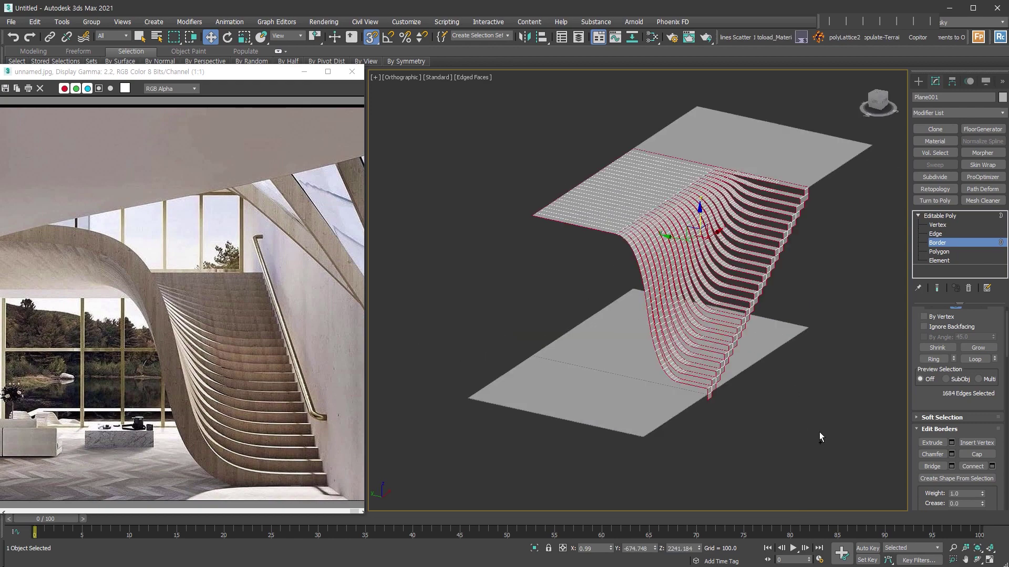
pyautogui.hotkey('ctrl', 'a')
pyautogui.scroll(3, 735, 380)
pyautogui.scroll(3, 736, 381)
pyautogui.keyDown('alt'); pyautogui.click(679, 403); pyautogui.keyUp('alt')
pyautogui.scroll(-5, 815, 313)
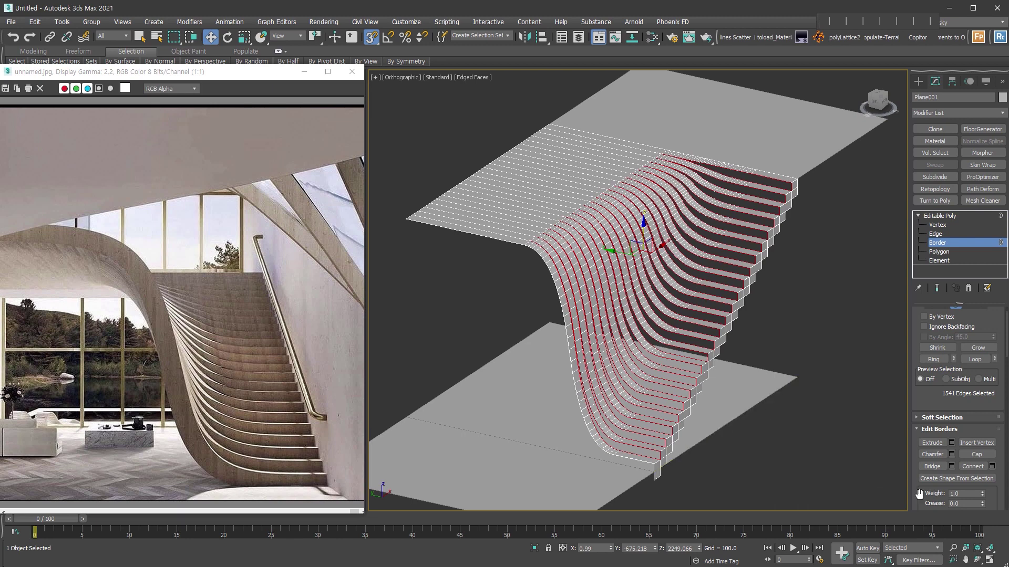
pyautogui.click(975, 456)
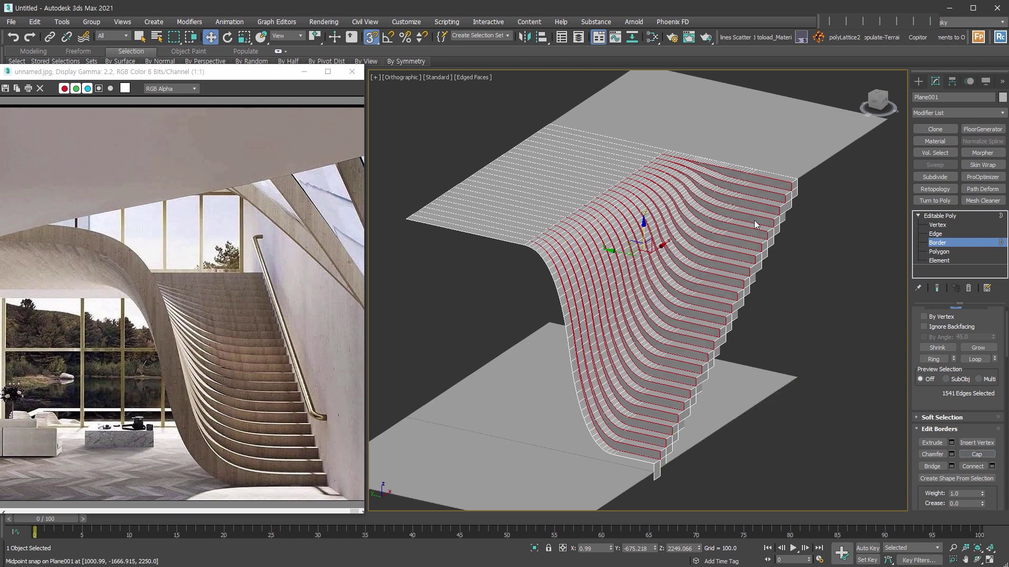
pyautogui.click(857, 308)
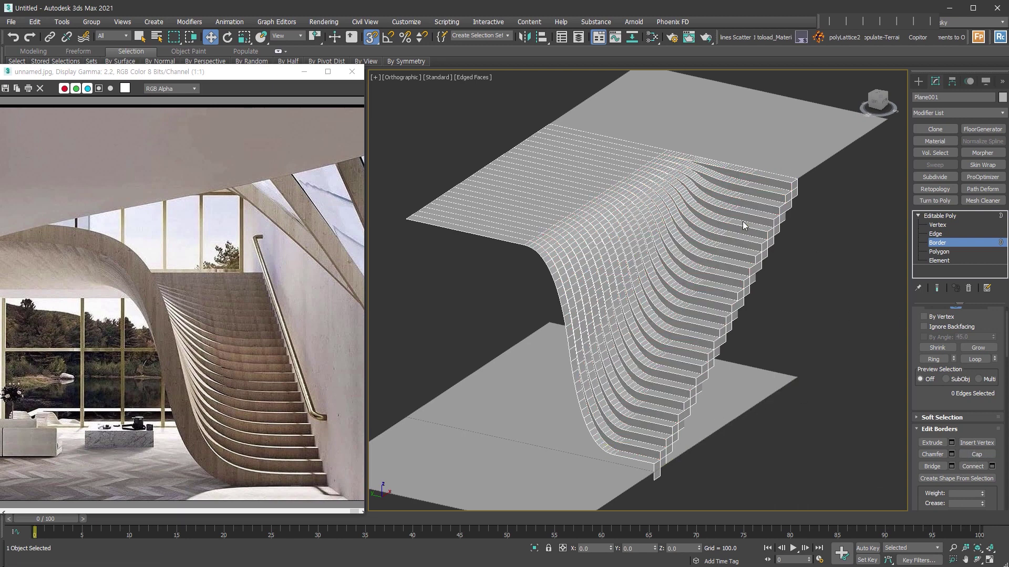
# Try By Angle polygon selection on the step sides and the curved stair surface.
pyautogui.click(935, 252)
pyautogui.click(933, 338)
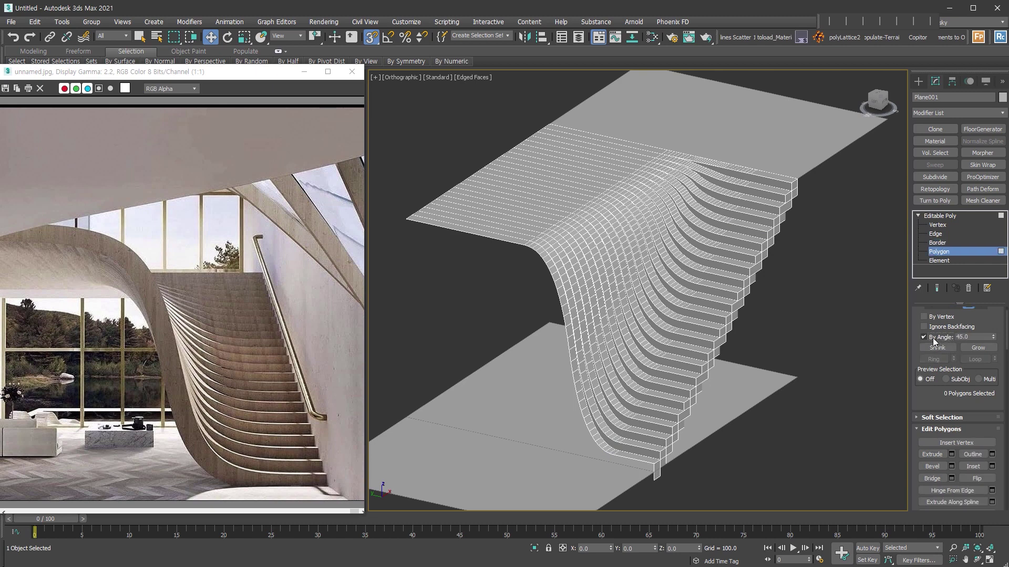
pyautogui.click(736, 306)
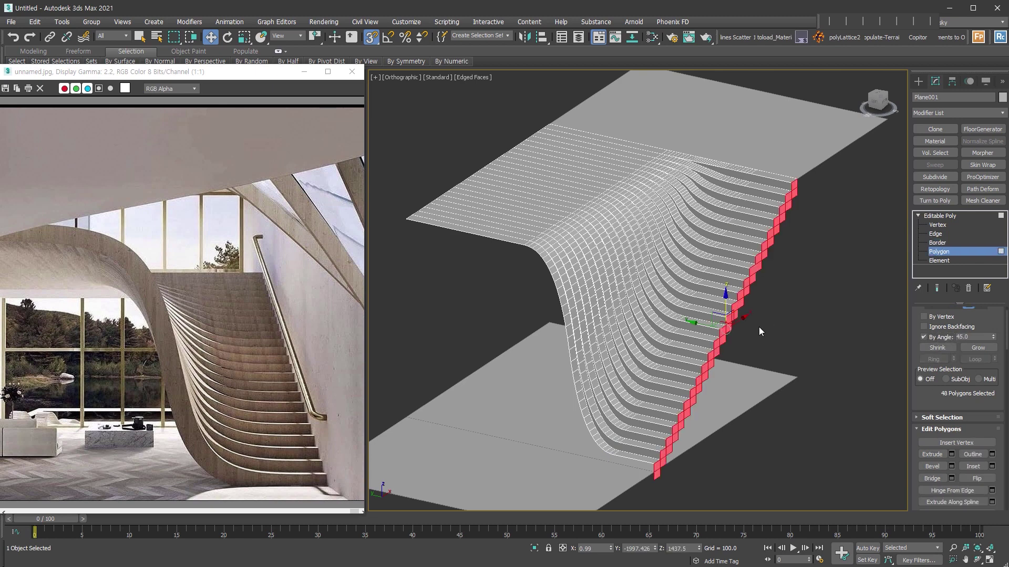
pyautogui.click(758, 326)
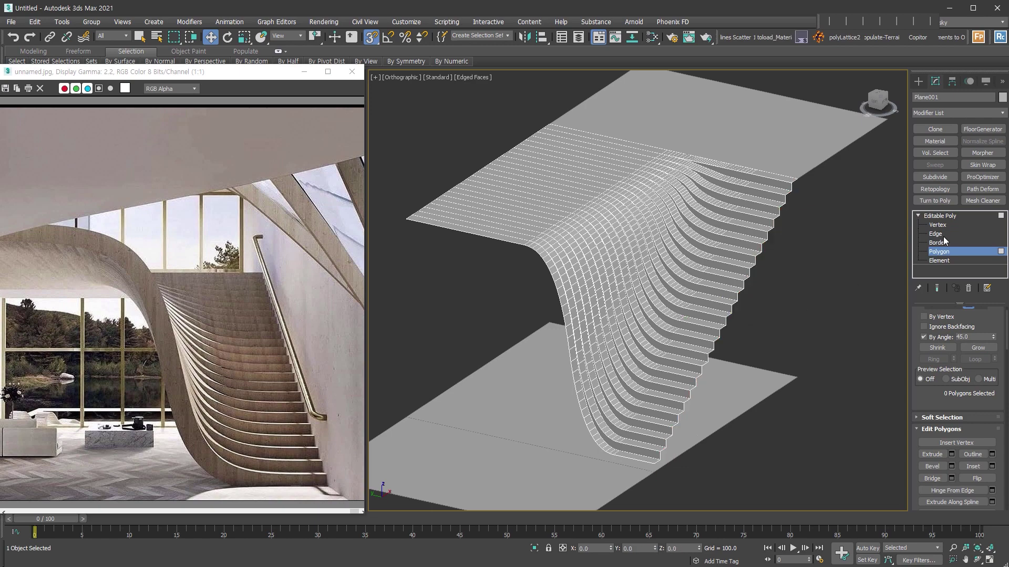
pyautogui.keyDown('alt'); pyautogui.moveTo(758, 327); pyautogui.dragTo(752, 393, button='middle'); pyautogui.keyUp('alt')
pyautogui.moveTo(624, 360)
pyautogui.keyDown('alt'); pyautogui.mouseDown(button='middle')
pyautogui.moveTo(651, 301)
pyautogui.moveTo(676, 301)
pyautogui.moveTo(562, 264)
pyautogui.mouseUp(button='middle'); pyautogui.keyUp('alt')
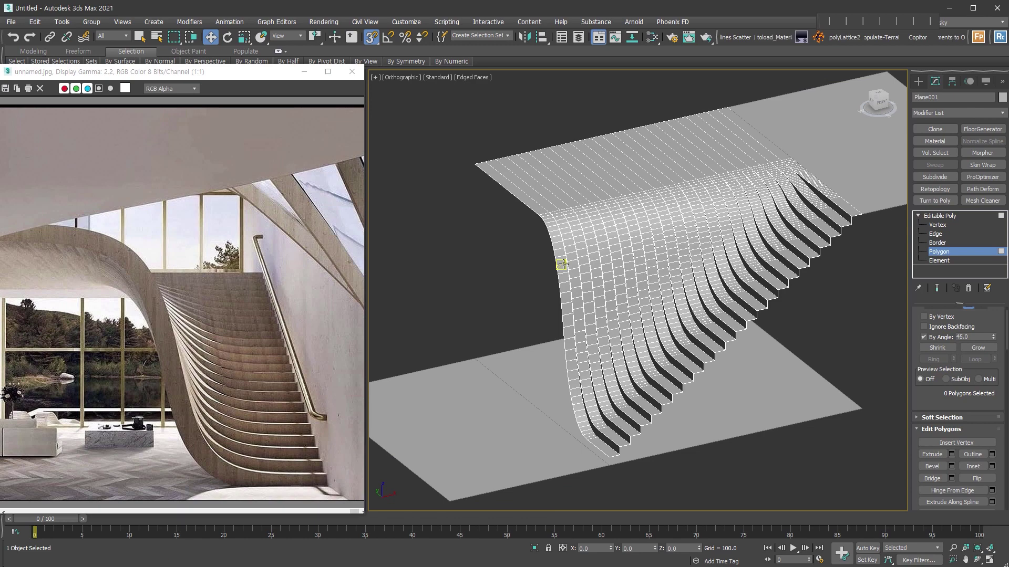
pyautogui.scroll(3, 603, 457)
pyautogui.click(580, 427)
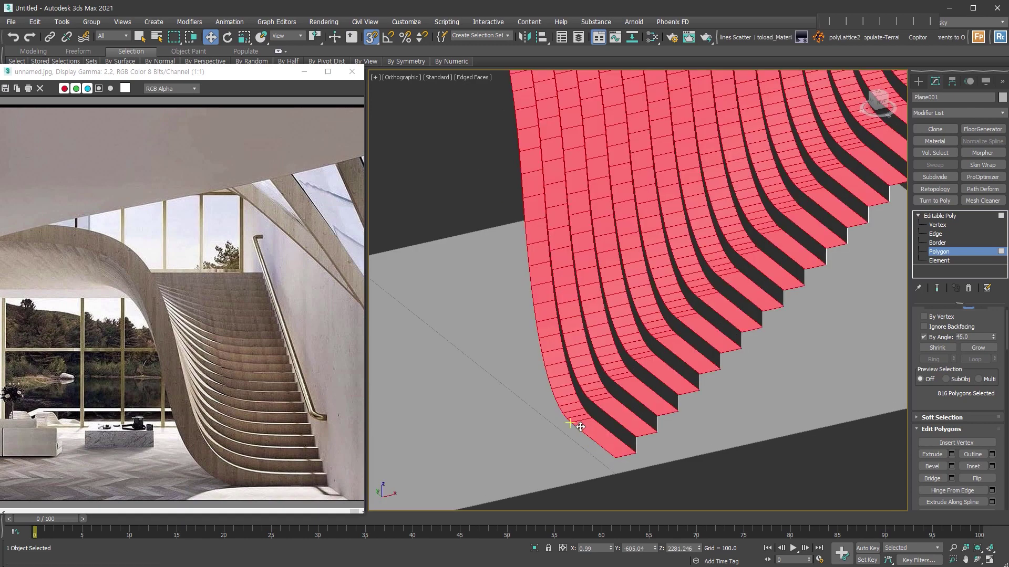
# Turn off By Angle and select the 34-polygon edge column from a bottom polygon.
pyautogui.click(923, 337)
pyautogui.click(763, 475)
pyautogui.click(600, 428)
pyautogui.keyDown('shift'); pyautogui.click(584, 420); pyautogui.keyUp('shift')
pyautogui.scroll(-2, 597, 425)
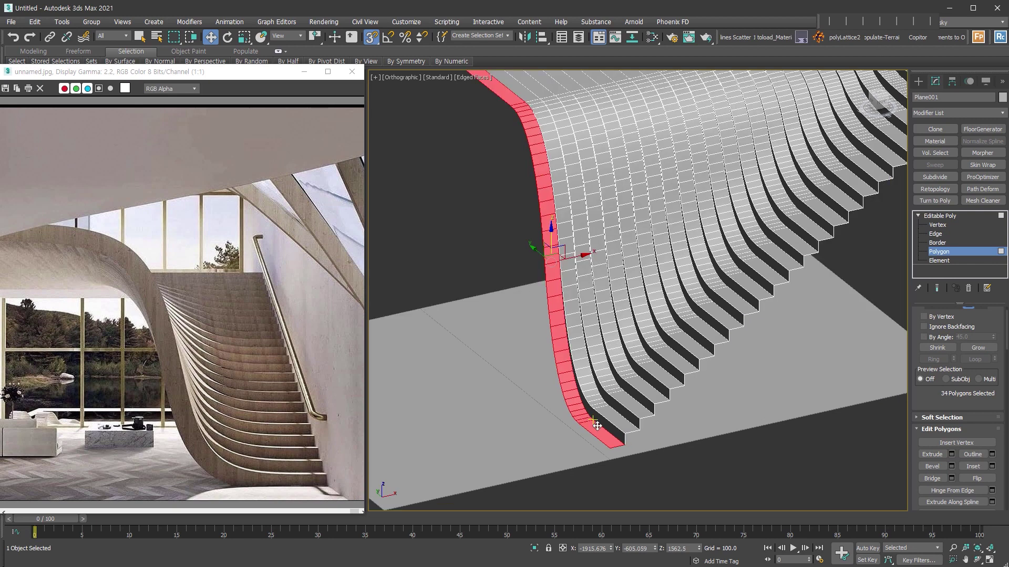
pyautogui.scroll(-3, 598, 425)
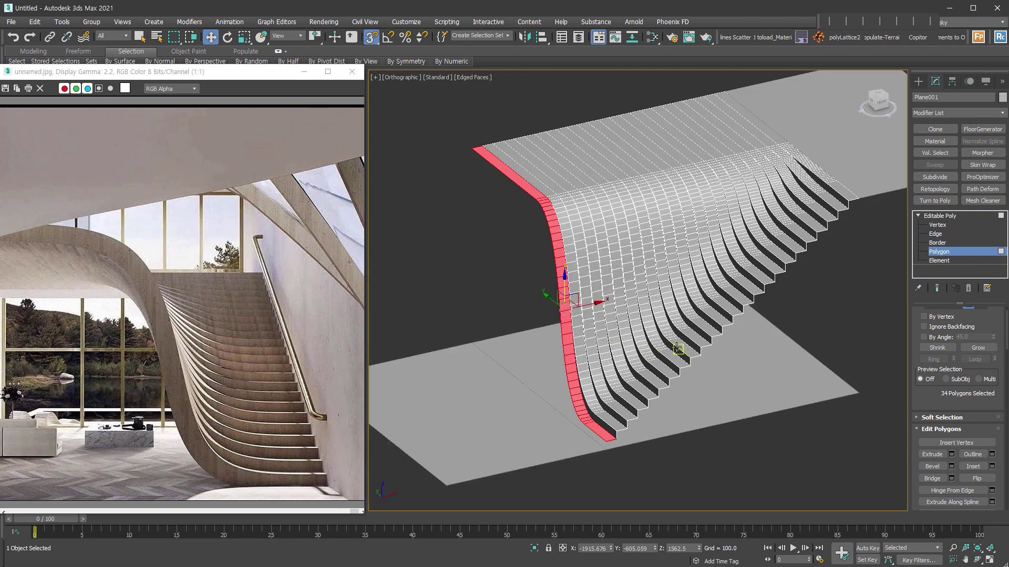
# Detach the selected strip as a clone named Object002.
pyautogui.rightClick(677, 347)
pyautogui.click(631, 336)
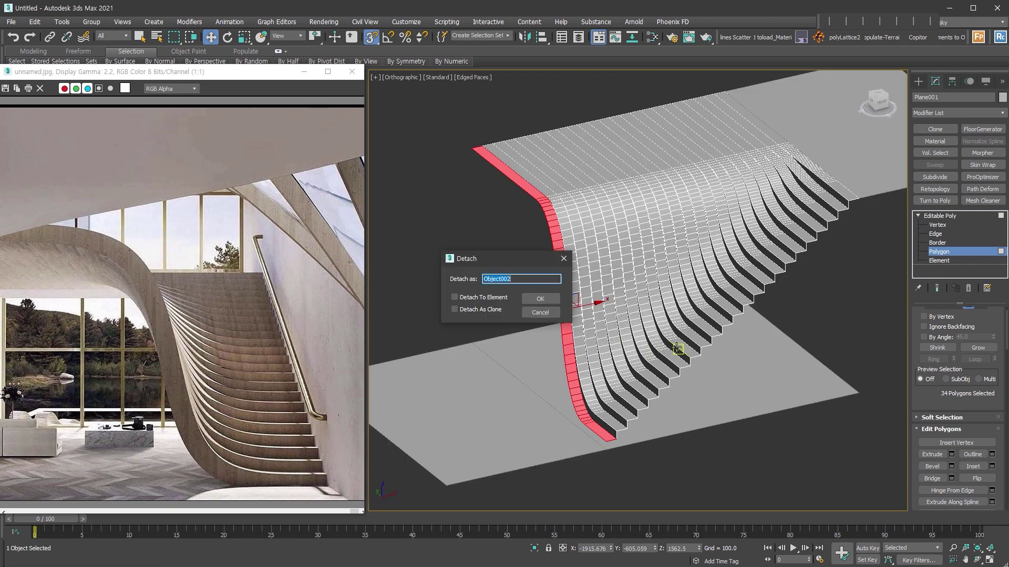
pyautogui.click(465, 309)
pyautogui.click(540, 298)
pyautogui.click(960, 253)
# Give Object002 a Shell with Outer 0 and Inner 199 to form the stringer.
pyautogui.click(575, 390)
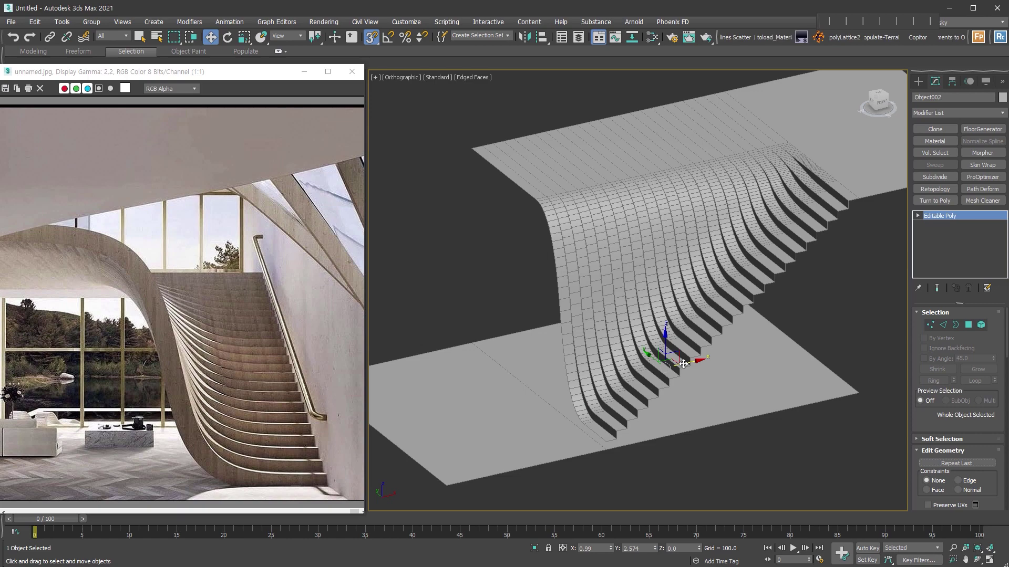
pyautogui.moveTo(683, 364); pyautogui.dragTo(660, 427)
pyautogui.keyDown('alt'); pyautogui.moveTo(660, 427); pyautogui.dragTo(690, 418, button='middle'); pyautogui.keyUp('alt')
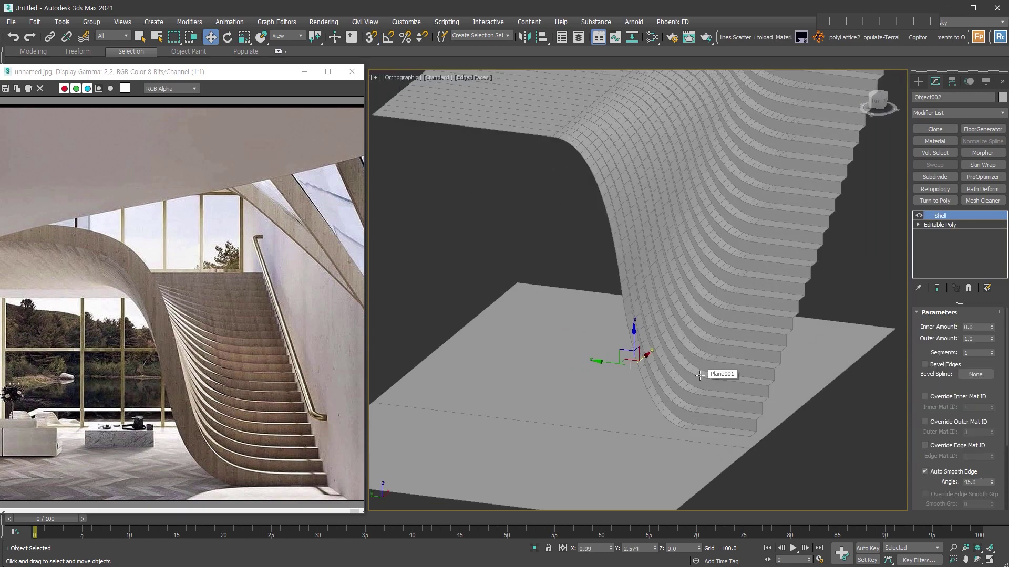
pyautogui.rightClick(992, 339)
pyautogui.moveTo(992, 327); pyautogui.dragTo(992, 316)
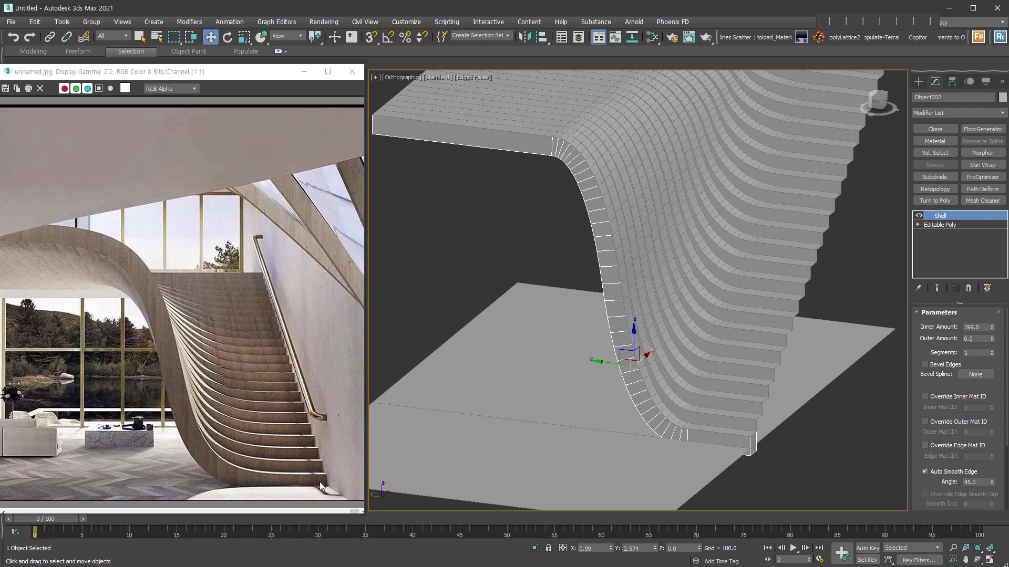
# In Left view, frame the stringer and collapse its Shell into the mesh.
pyautogui.press('l')
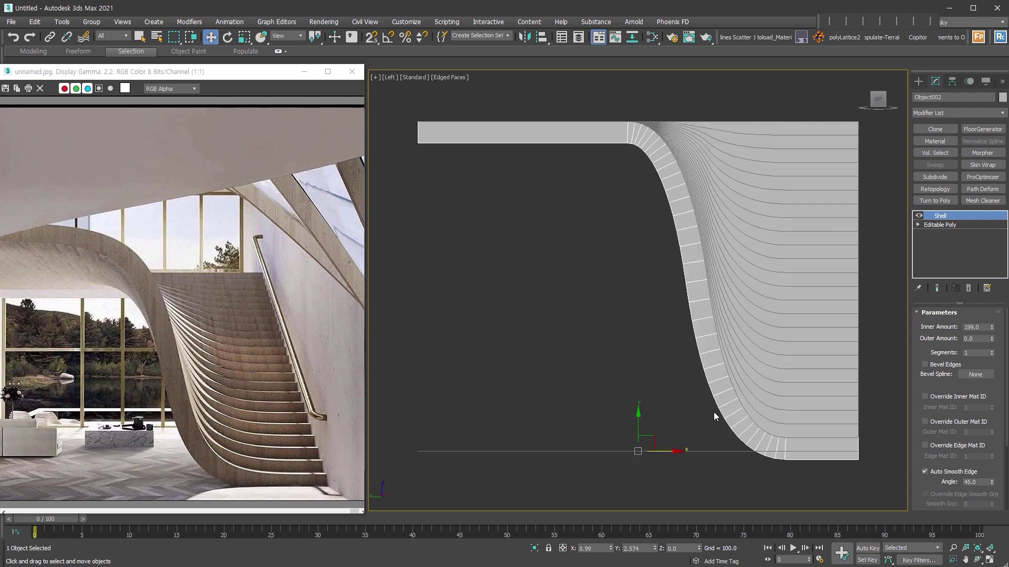
pyautogui.press('z')
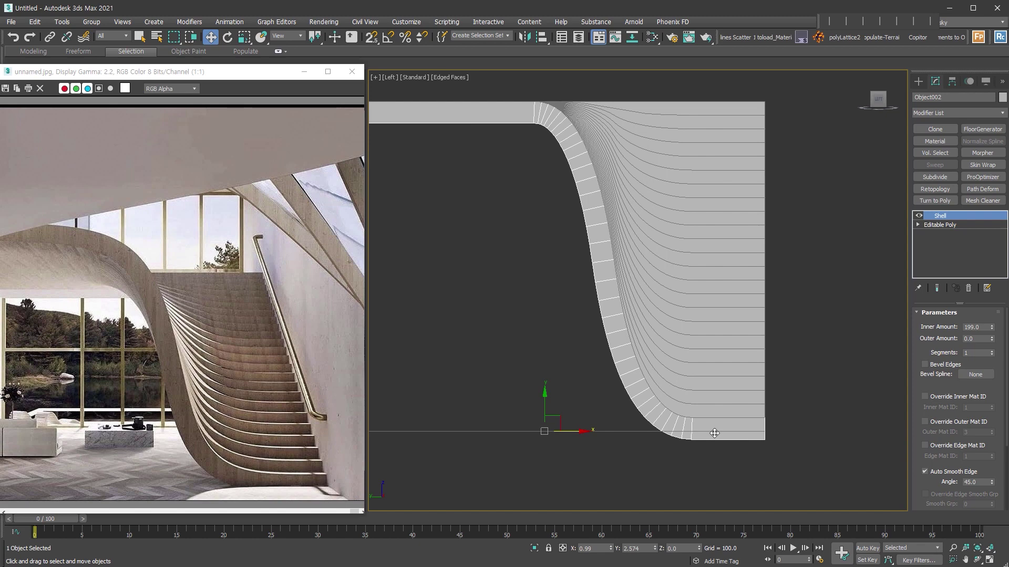
pyautogui.press('Delete')
# Wrap the 34 bottom-curve vertices in an FFD 2x2x2 lattice, with snapping enabled.
pyautogui.click(929, 325)
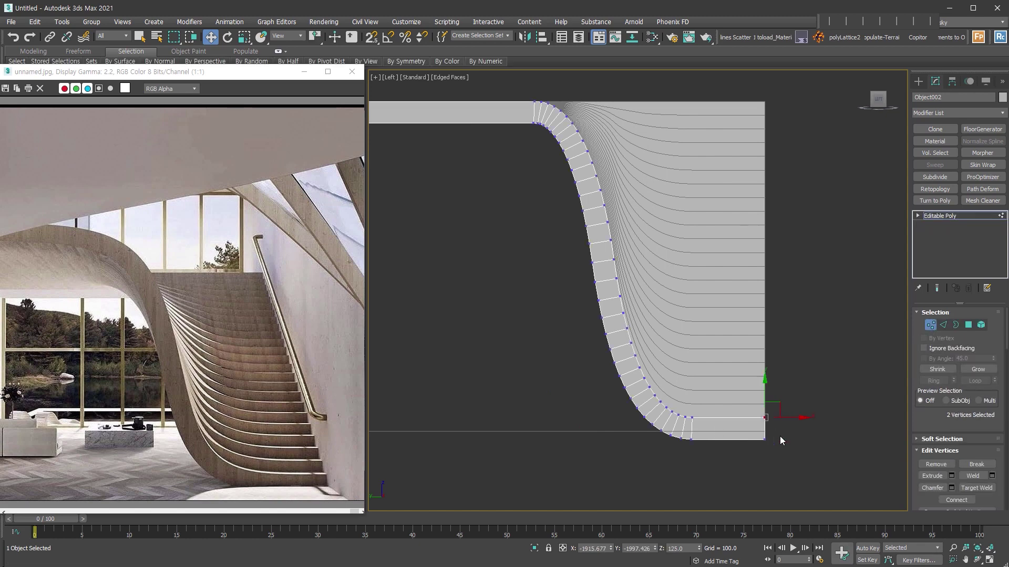
pyautogui.moveTo(566, 348)
pyautogui.mouseDown()
pyautogui.moveTo(581, 342)
pyautogui.moveTo(610, 359)
pyautogui.mouseUp()
pyautogui.moveTo(609, 426); pyautogui.dragTo(630, 412)
pyautogui.moveTo(627, 403); pyautogui.dragTo(625, 395)
pyautogui.hotkey('ctrl', 'shift', 'f')
pyautogui.press('s')
pyautogui.click(940, 225)
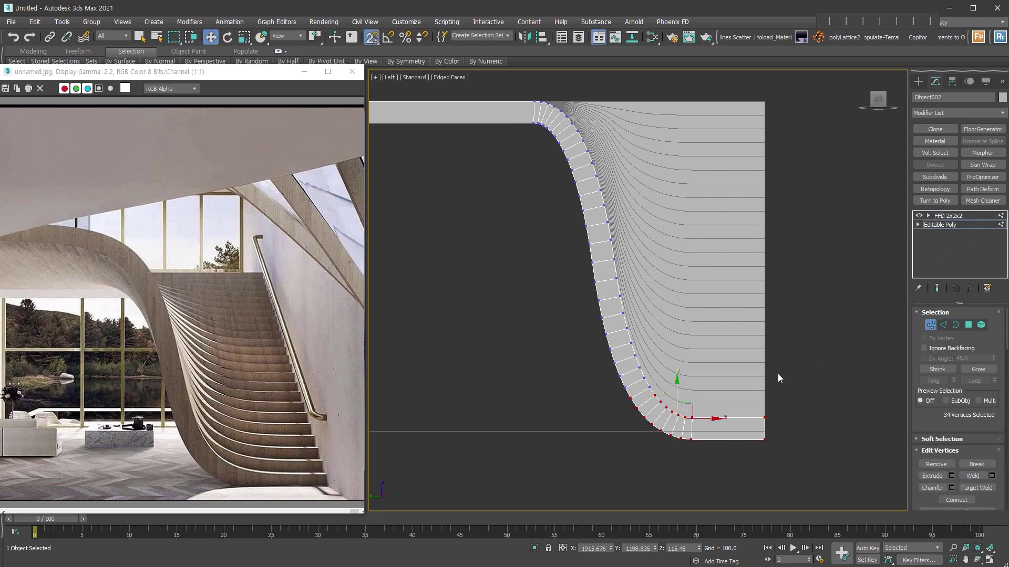
# Raise the FFD's bottom control points to Z 0 and collapse the FFD into Editable Poly.
pyautogui.click(968, 216)
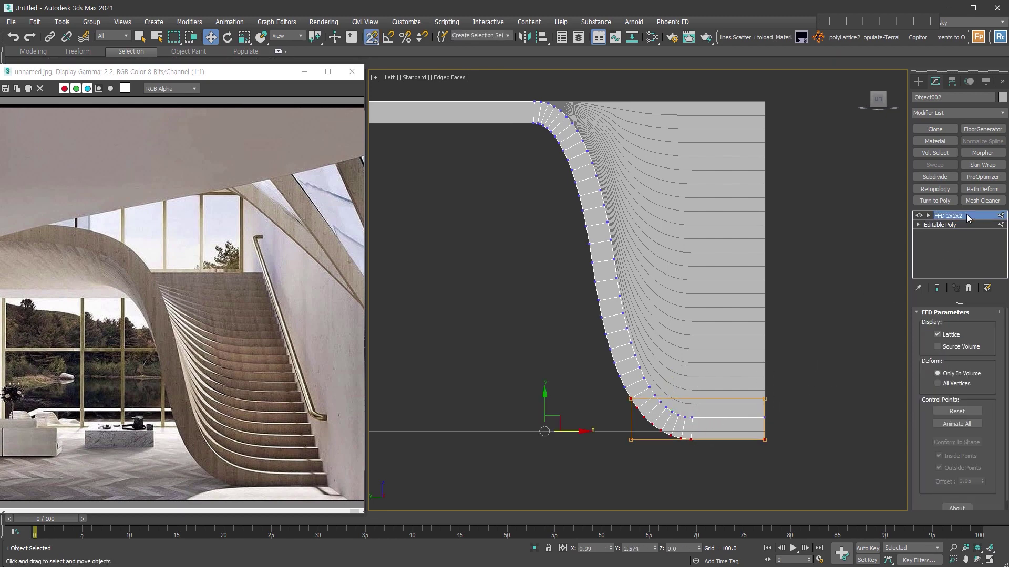
pyautogui.press('1')
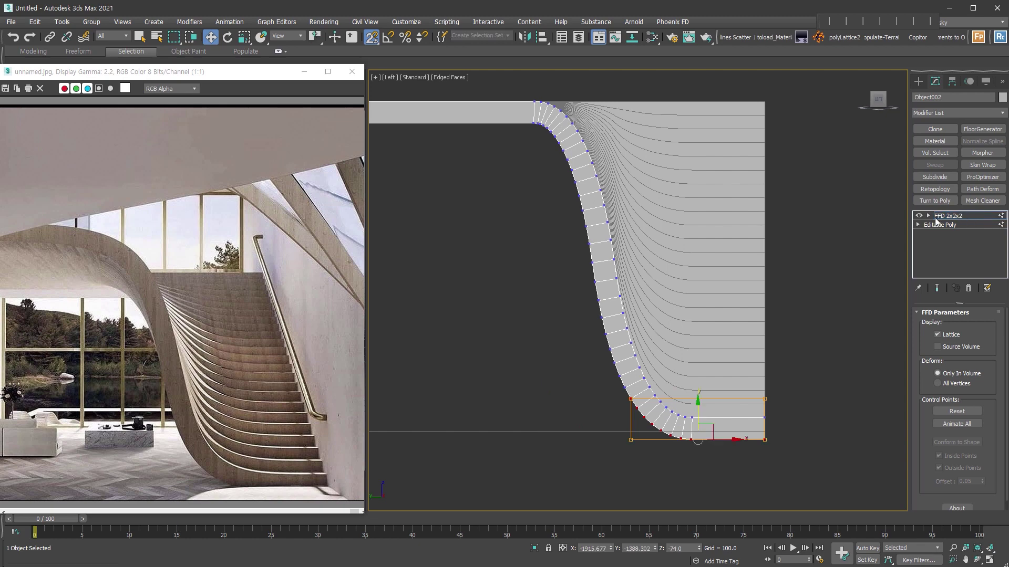
pyautogui.moveTo(594, 443); pyautogui.dragTo(597, 442)
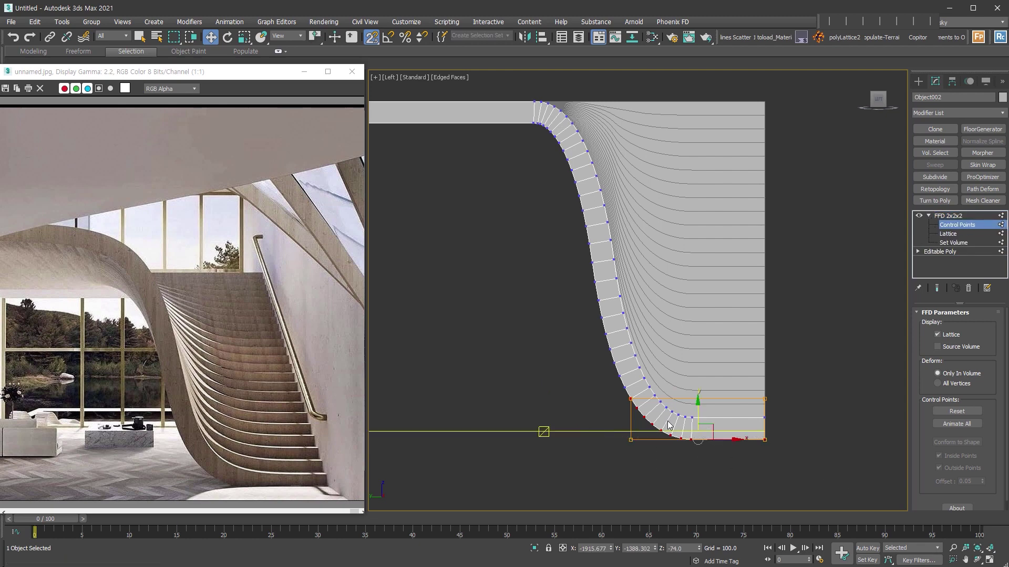
pyautogui.moveTo(697, 415); pyautogui.dragTo(704, 435)
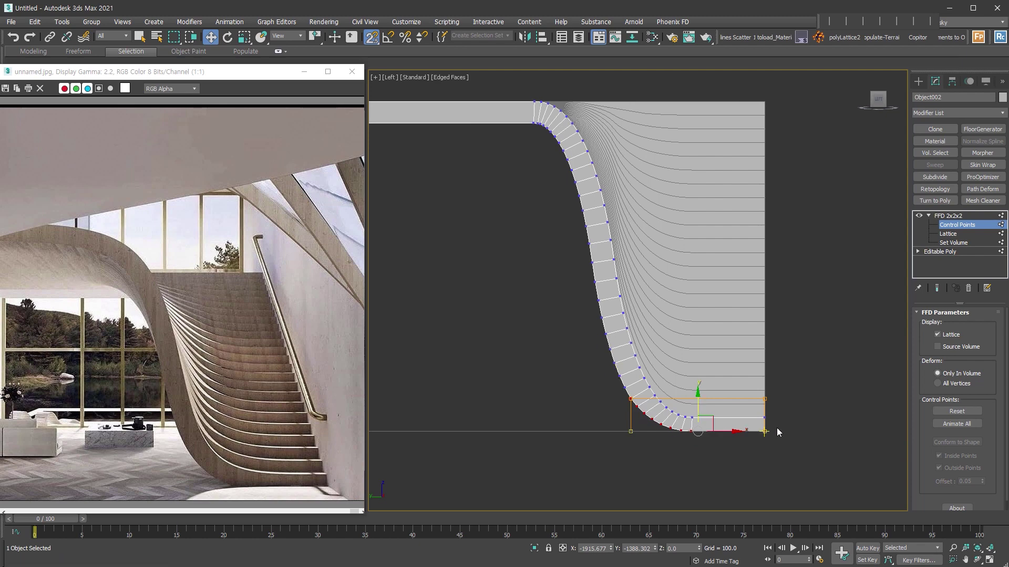
pyautogui.hotkey('ctrl', 'shift', 'c')
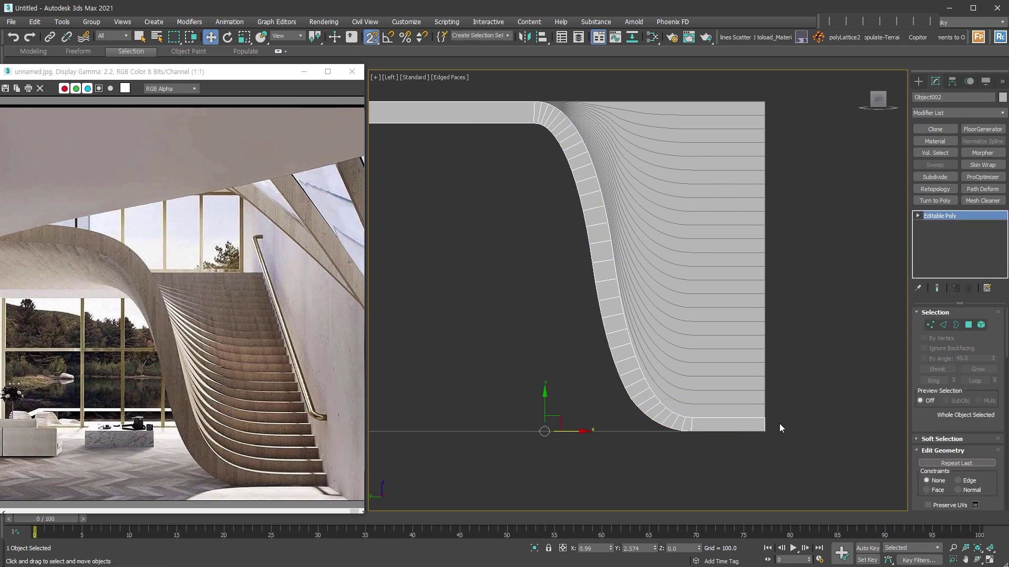
# Select the stringer's 104 side polygons using By Angle, then clear that selection.
pyautogui.click(969, 325)
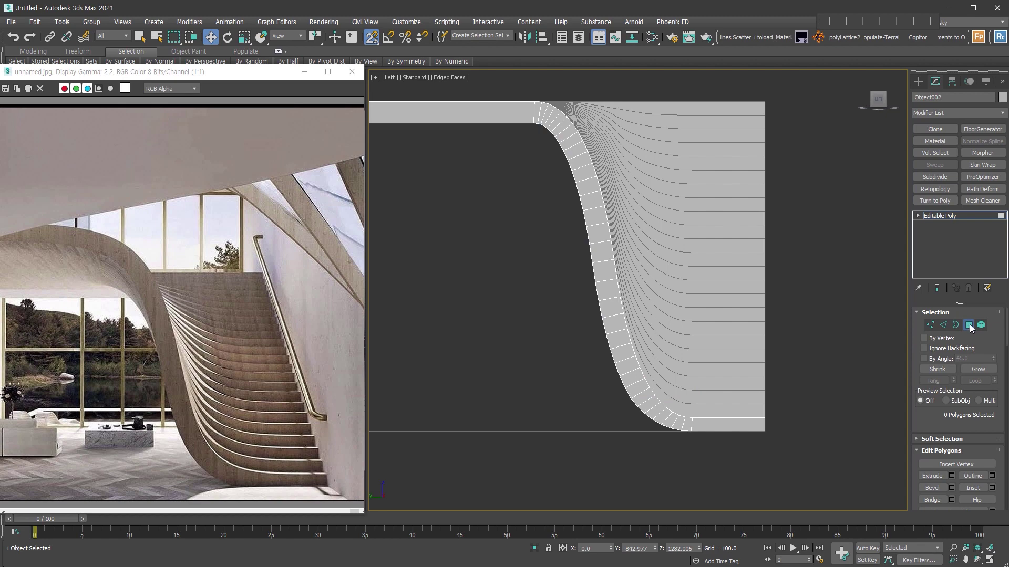
pyautogui.click(944, 359)
pyautogui.keyDown('alt'); pyautogui.moveTo(793, 437); pyautogui.dragTo(689, 452, button='middle'); pyautogui.keyUp('alt')
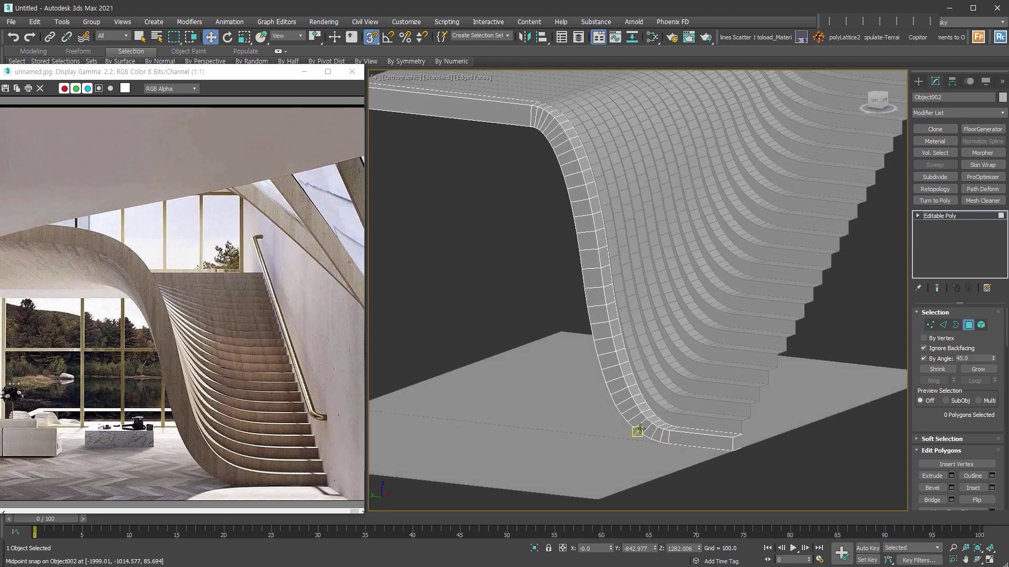
pyautogui.click(648, 422)
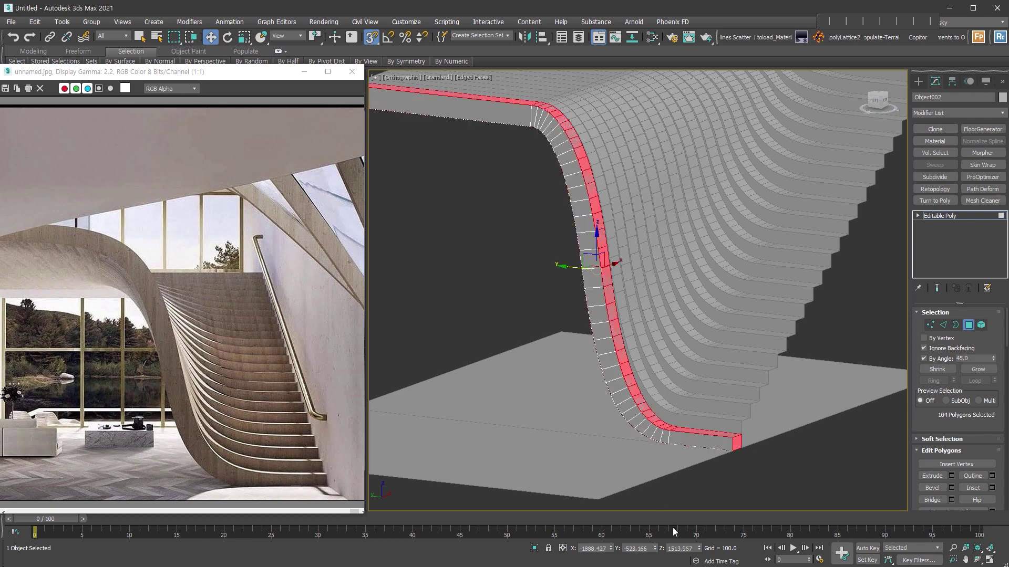
pyautogui.hotkey('ctrl', 'd')
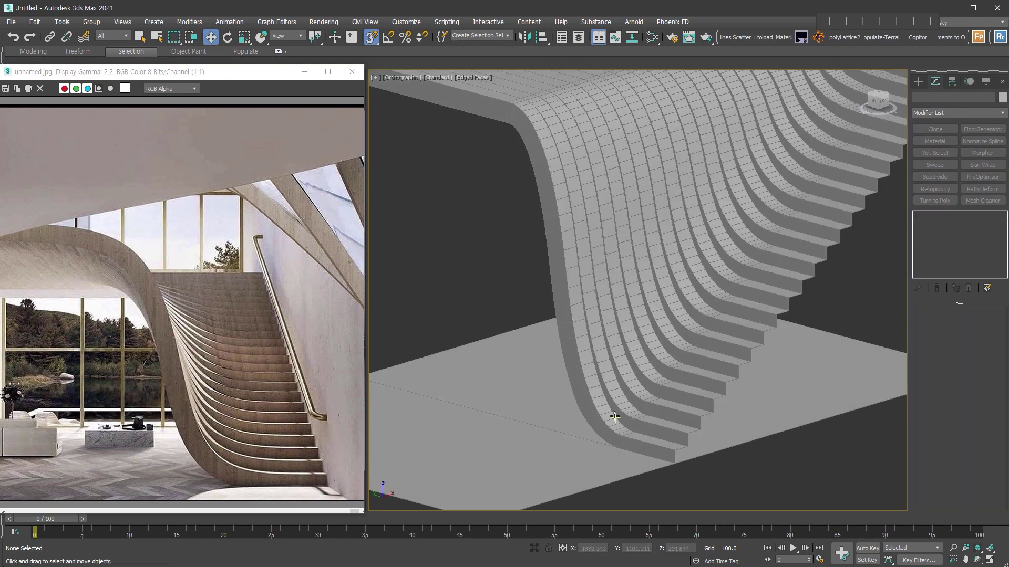
pyautogui.scroll(-5, 929, 398)
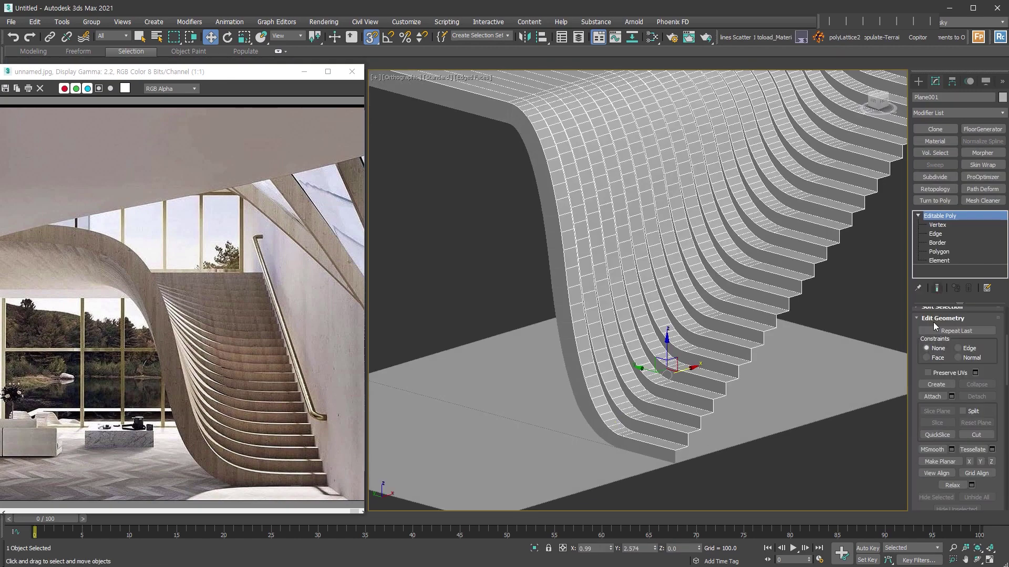
# Activate Attach on Plane001 and orbit around the whole staircase to inspect it.
pyautogui.click(930, 396)
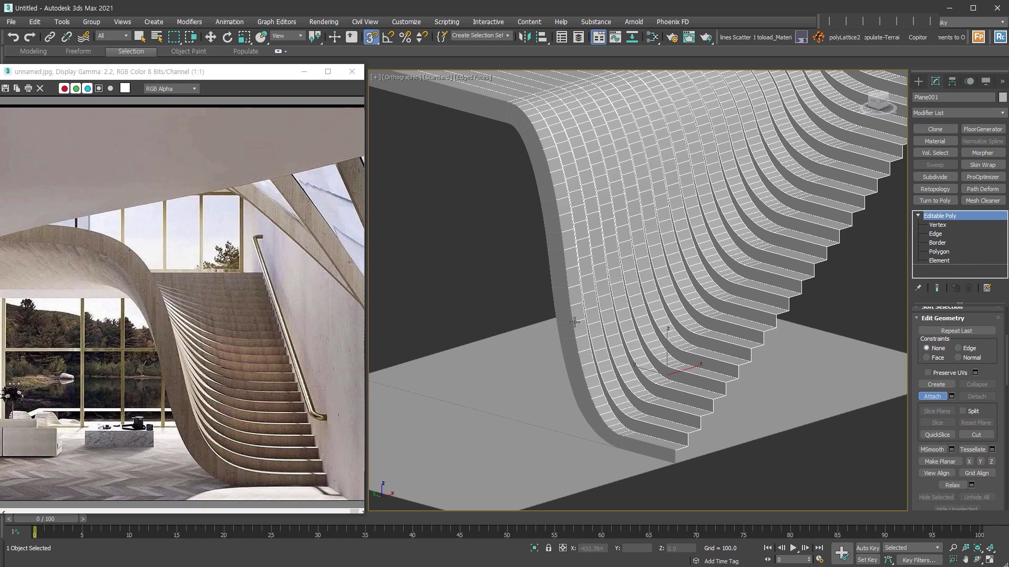
pyautogui.scroll(-5, 550, 254)
pyautogui.moveTo(550, 254)
pyautogui.keyDown('alt'); pyautogui.mouseDown(button='middle')
pyautogui.moveTo(759, 363)
pyautogui.moveTo(668, 370)
pyautogui.mouseUp(button='middle'); pyautogui.keyUp('alt')
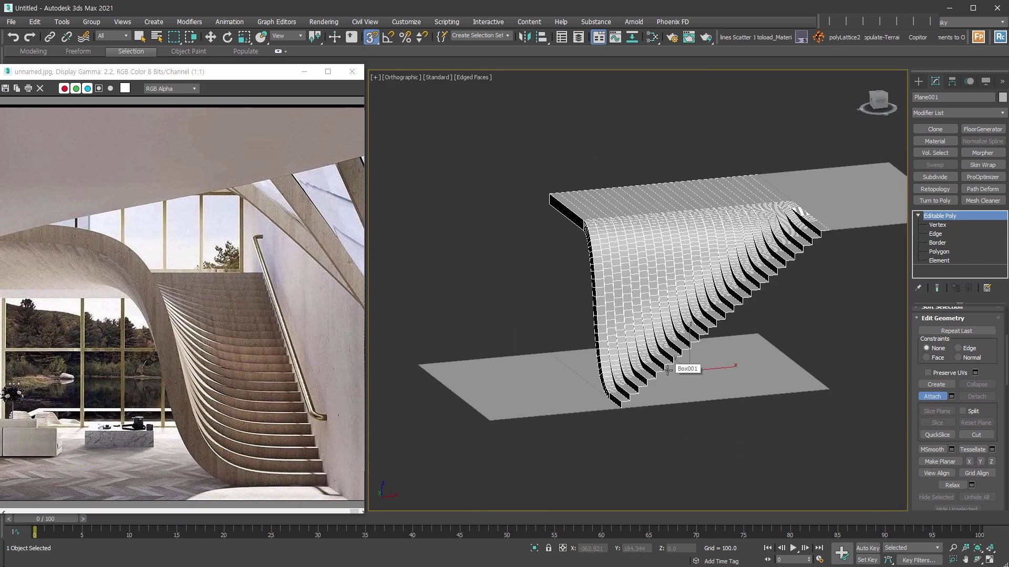
pyautogui.keyDown('alt'); pyautogui.moveTo(667, 370); pyautogui.dragTo(811, 338, button='middle'); pyautogui.keyUp('alt')
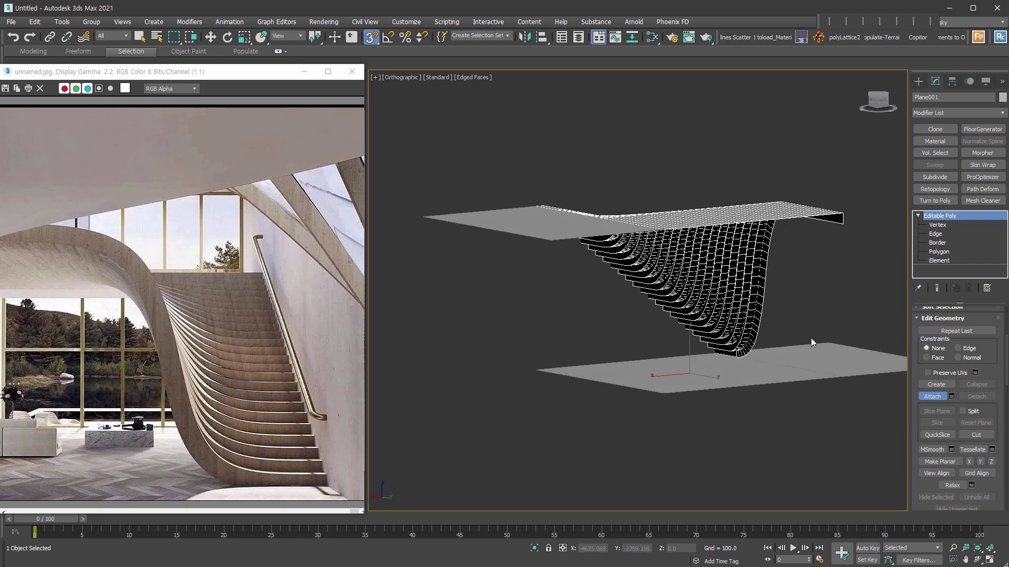
pyautogui.keyDown('alt'); pyautogui.moveTo(853, 295); pyautogui.dragTo(824, 274, button='middle'); pyautogui.keyUp('alt')
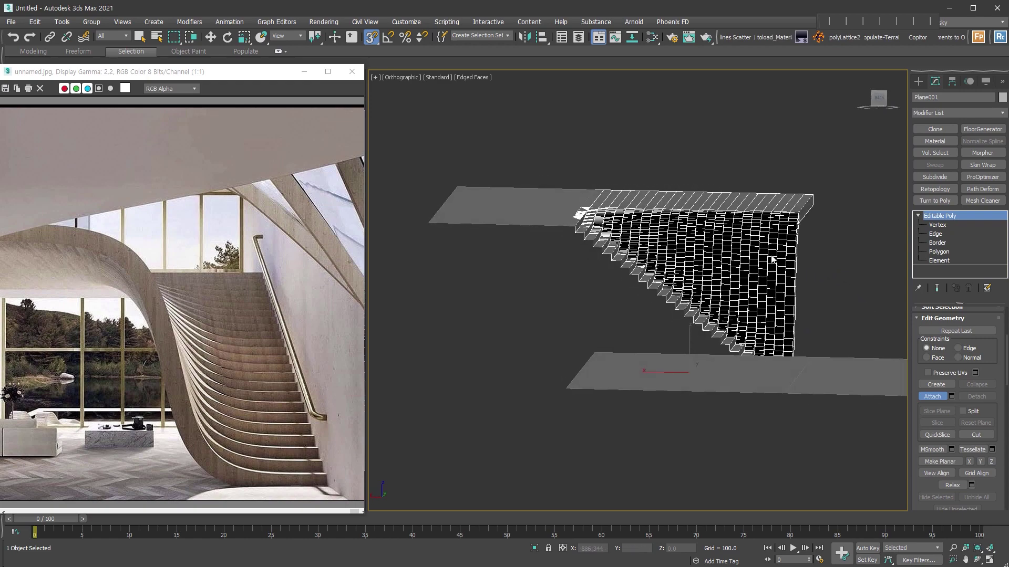
pyautogui.scroll(5, 608, 194)
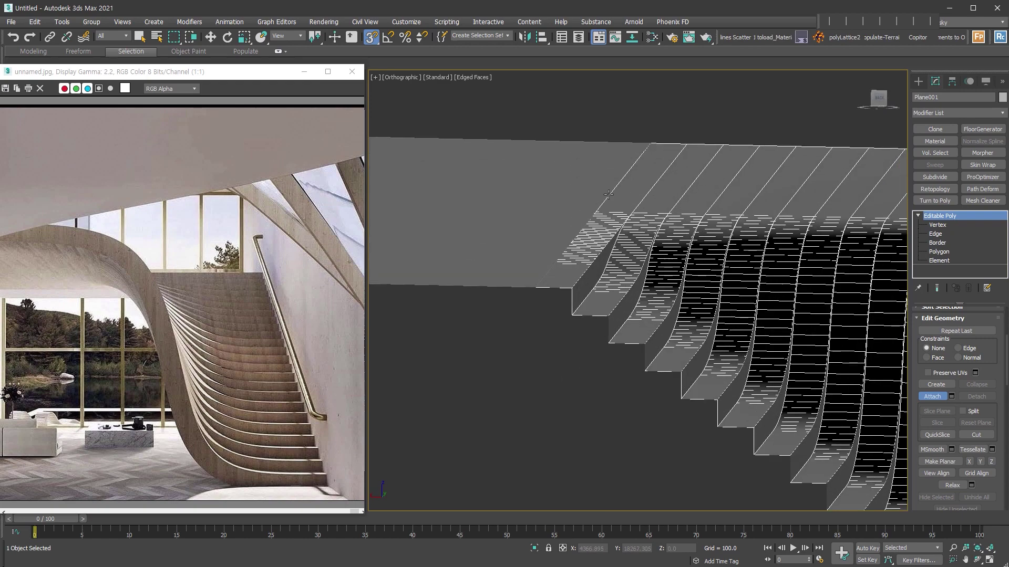
# Shift-extrude the step-corner edge into a new face and snap it to the next step corner.
pyautogui.press('2')
pyautogui.click(633, 166)
pyautogui.moveTo(633, 167)
pyautogui.keyDown('alt'); pyautogui.mouseDown(button='middle')
pyautogui.moveTo(721, 205)
pyautogui.moveTo(518, 261)
pyautogui.mouseUp(button='middle'); pyautogui.keyUp('alt')
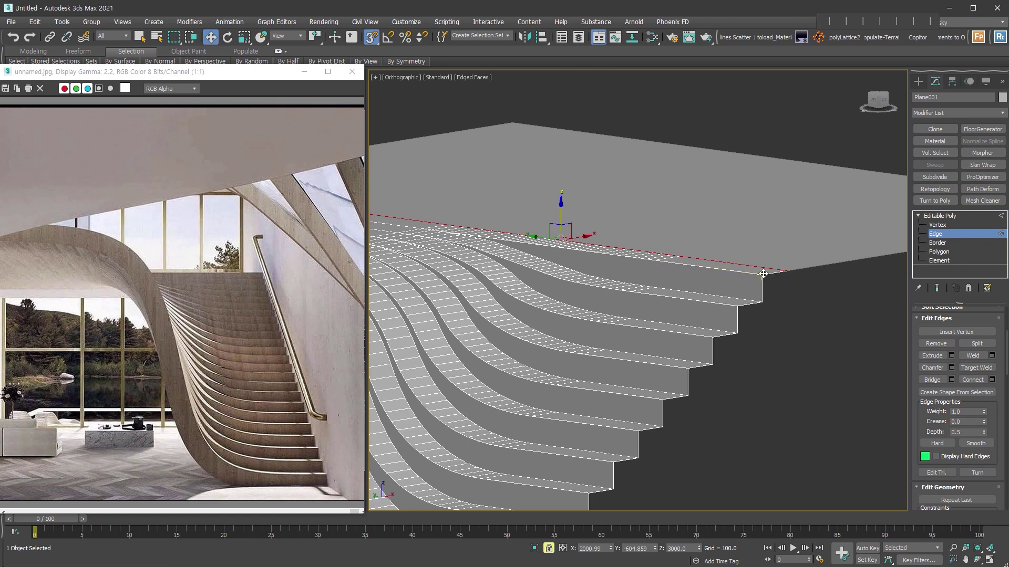
pyautogui.keyDown('shift'); pyautogui.moveTo(772, 273); pyautogui.dragTo(765, 301); pyautogui.keyUp('shift')
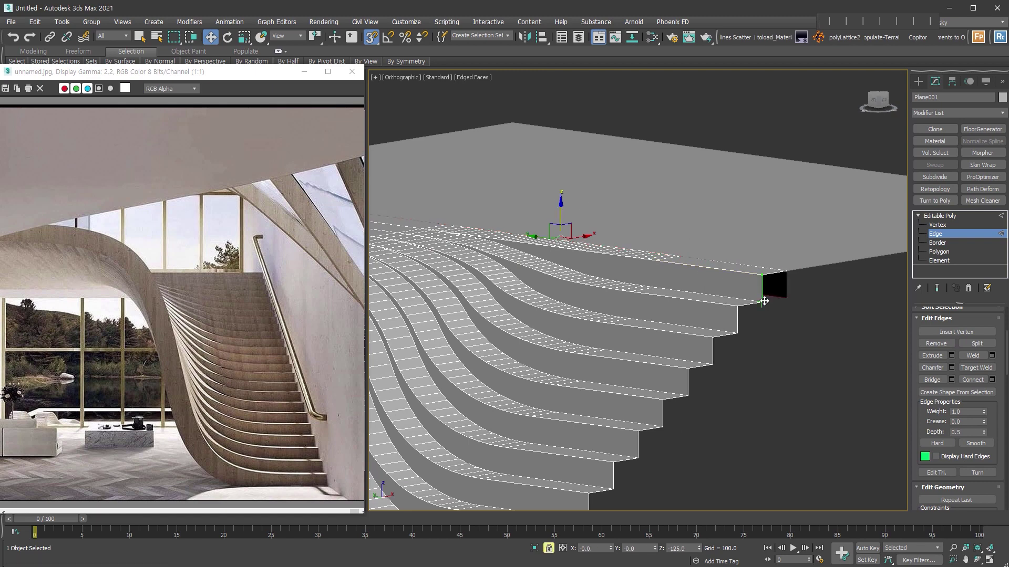
pyautogui.keyDown('alt'); pyautogui.moveTo(768, 270); pyautogui.dragTo(628, 263, button='middle'); pyautogui.keyUp('alt')
pyautogui.keyDown('shift'); pyautogui.moveTo(640, 270); pyautogui.dragTo(618, 291); pyautogui.keyUp('shift')
# Bridge the left boundary edge loop with the top edge to fill the stepped side gap.
pyautogui.scroll(-4, 734, 293)
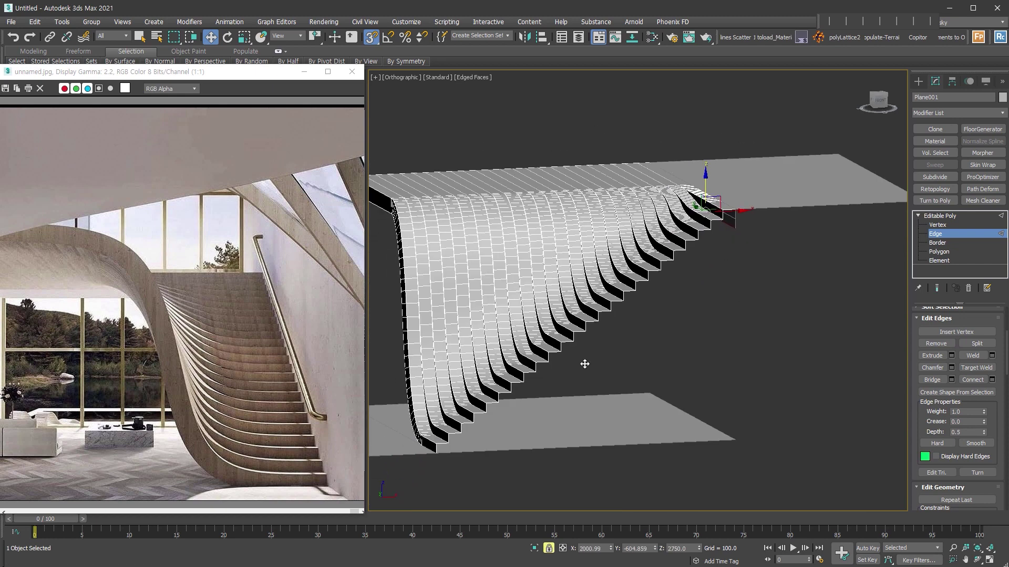
pyautogui.doubleClick(434, 443)
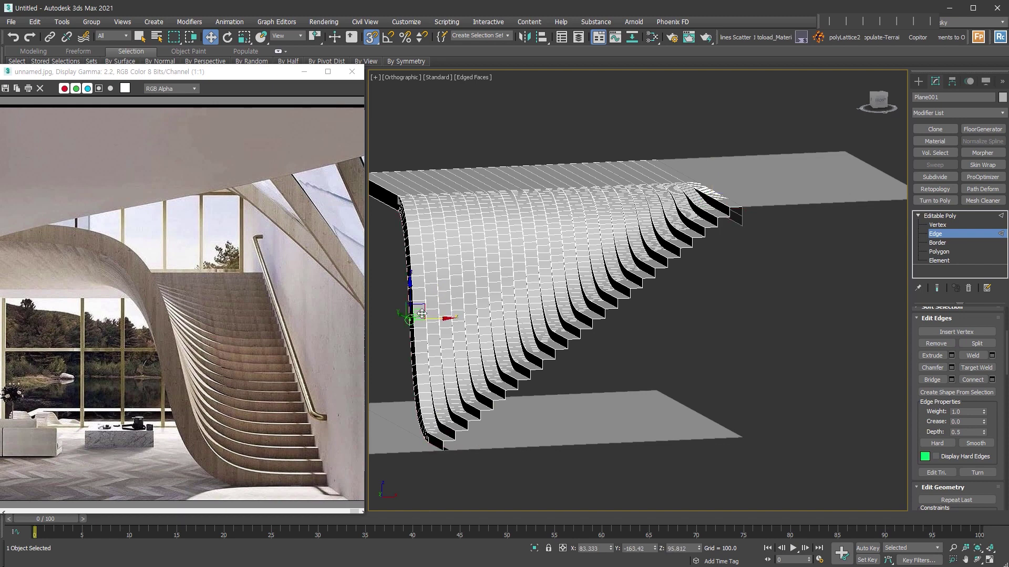
pyautogui.moveTo(425, 313)
pyautogui.keyDown('alt'); pyautogui.mouseDown(button='middle')
pyautogui.moveTo(516, 348)
pyautogui.moveTo(627, 286)
pyautogui.mouseUp(button='middle'); pyautogui.keyUp('alt')
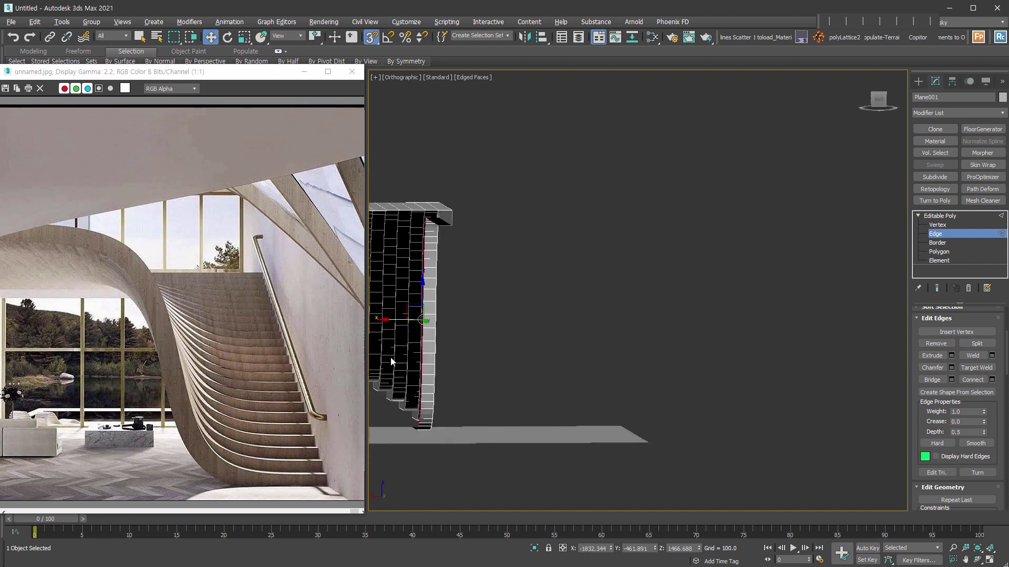
pyautogui.keyDown('alt'); pyautogui.moveTo(627, 287); pyautogui.dragTo(486, 189, button='middle'); pyautogui.keyUp('alt')
pyautogui.keyDown('ctrl'); pyautogui.click(477, 170); pyautogui.keyUp('ctrl')
pyautogui.moveTo(824, 288)
pyautogui.keyDown('alt'); pyautogui.mouseDown(button='middle')
pyautogui.moveTo(906, 302)
pyautogui.moveTo(864, 316)
pyautogui.mouseUp(button='middle'); pyautogui.keyUp('alt')
pyautogui.click(933, 380)
pyautogui.moveTo(762, 294)
pyautogui.keyDown('alt'); pyautogui.mouseDown(button='middle')
pyautogui.moveTo(635, 327)
pyautogui.moveTo(840, 310)
pyautogui.moveTo(768, 333)
pyautogui.moveTo(690, 334)
pyautogui.moveTo(642, 314)
pyautogui.moveTo(727, 320)
pyautogui.moveTo(645, 238)
pyautogui.moveTo(750, 323)
pyautogui.moveTo(727, 324)
pyautogui.mouseUp(button='middle'); pyautogui.keyUp('alt')
# Select the bridged surface's top edge ring, then reduce it to a single edge.
pyautogui.click(613, 210)
pyautogui.hotkey('alt', 'r')
pyautogui.click(727, 325)
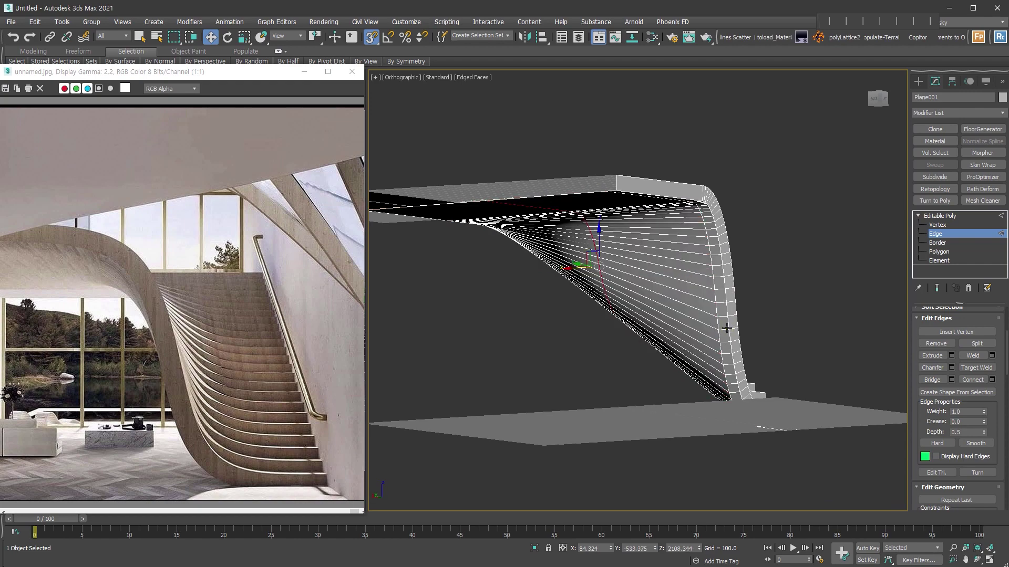
# Chamfer the bend edge by 6728.628 with 8 segments, then exit Edge level.
pyautogui.keyDown('alt'); pyautogui.moveTo(634, 314); pyautogui.dragTo(595, 258, button='middle'); pyautogui.keyUp('alt')
pyautogui.rightClick(595, 257)
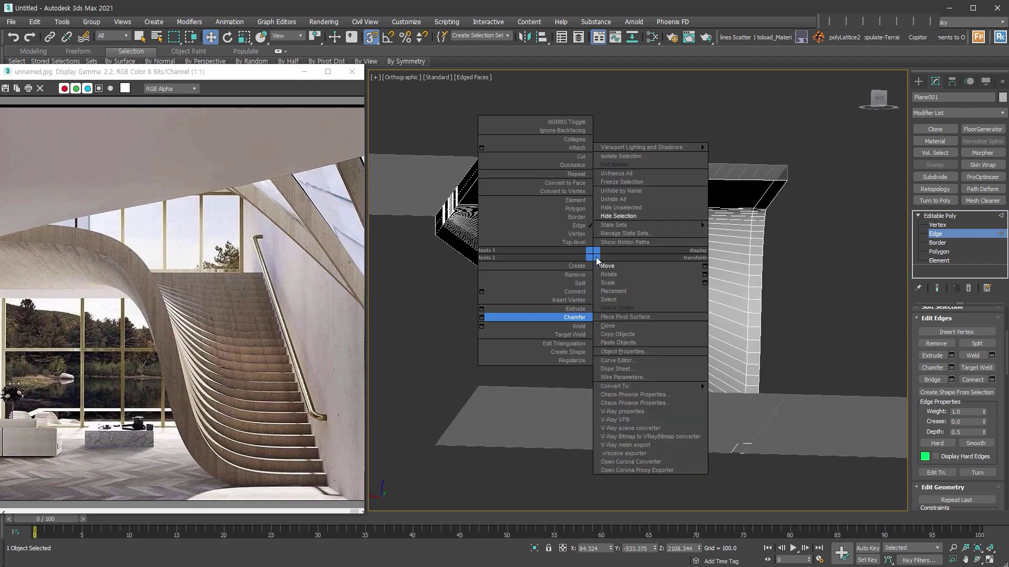
pyautogui.click(481, 317)
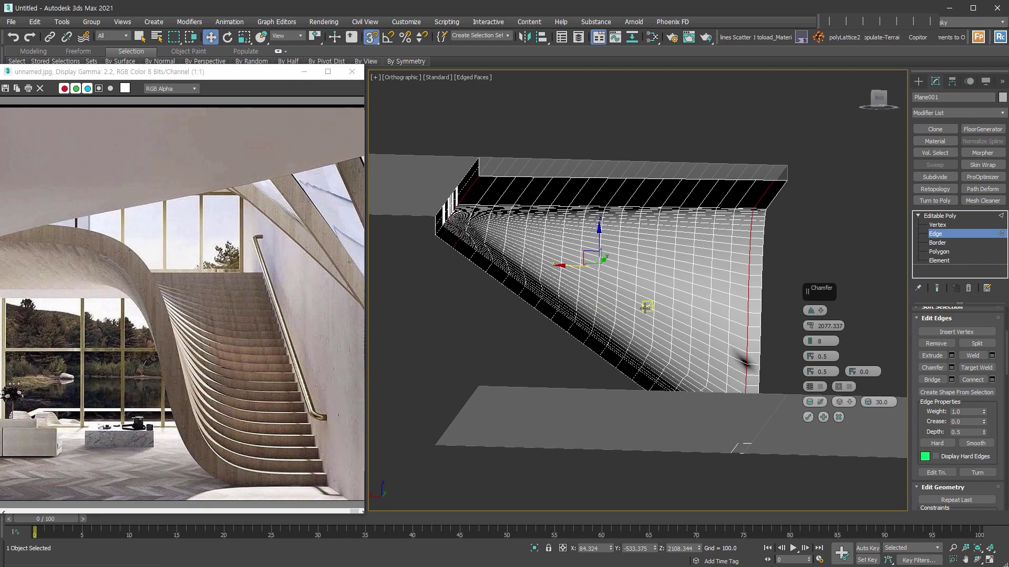
pyautogui.keyDown('alt'); pyautogui.moveTo(645, 307); pyautogui.dragTo(638, 263, button='middle'); pyautogui.keyUp('alt')
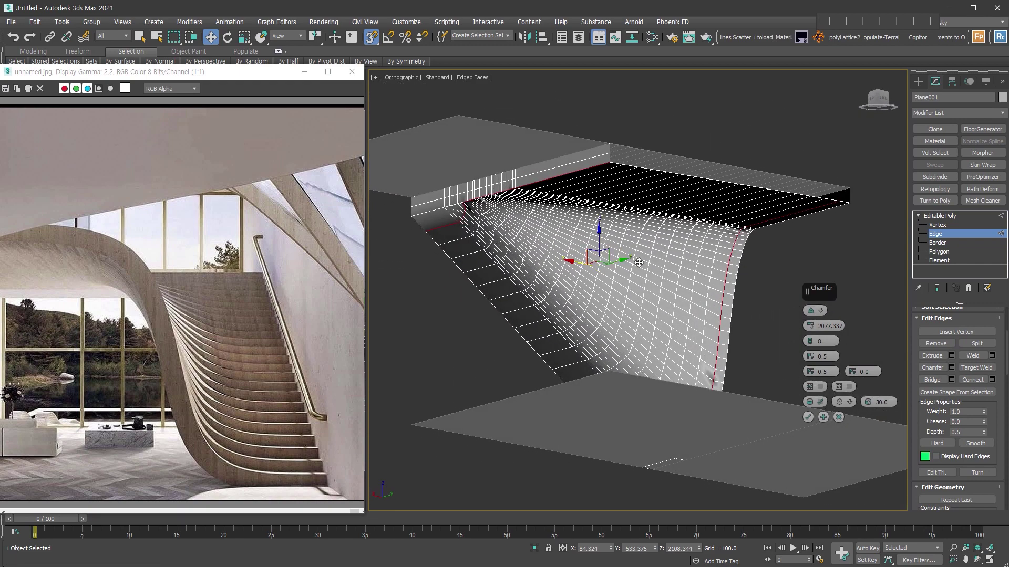
pyautogui.moveTo(810, 325); pyautogui.dragTo(809, 310)
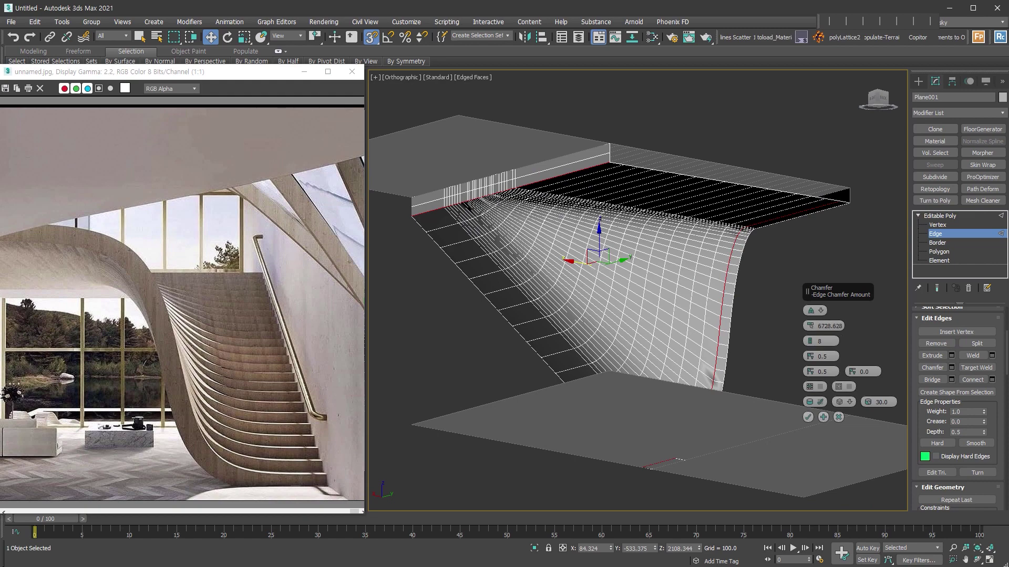
pyautogui.click(808, 416)
pyautogui.click(931, 344)
pyautogui.keyDown('alt'); pyautogui.moveTo(822, 355); pyautogui.dragTo(673, 377, button='middle'); pyautogui.keyUp('alt')
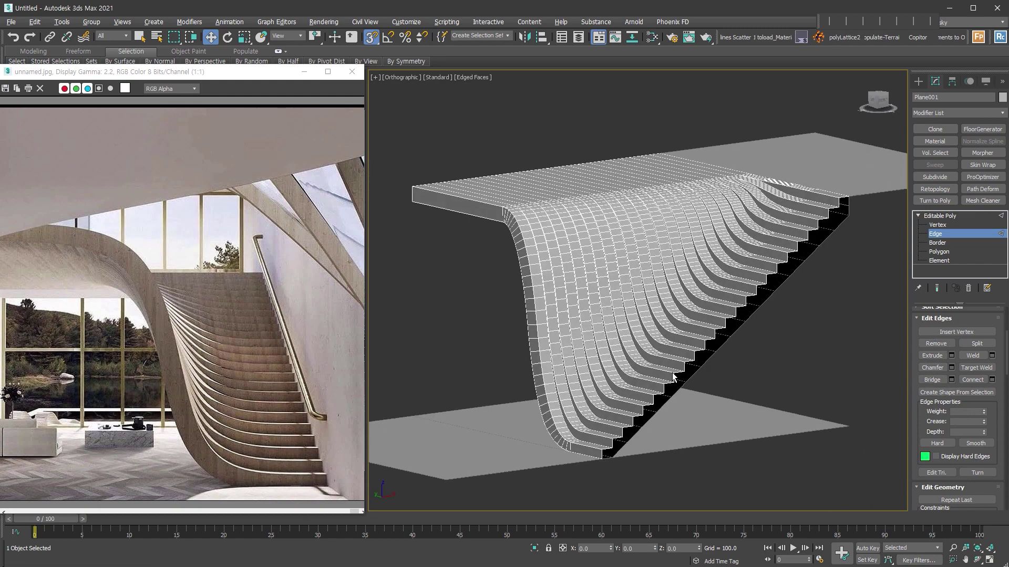
pyautogui.keyDown('alt'); pyautogui.moveTo(750, 286); pyautogui.dragTo(840, 263, button='middle'); pyautogui.keyUp('alt')
pyautogui.click(935, 234)
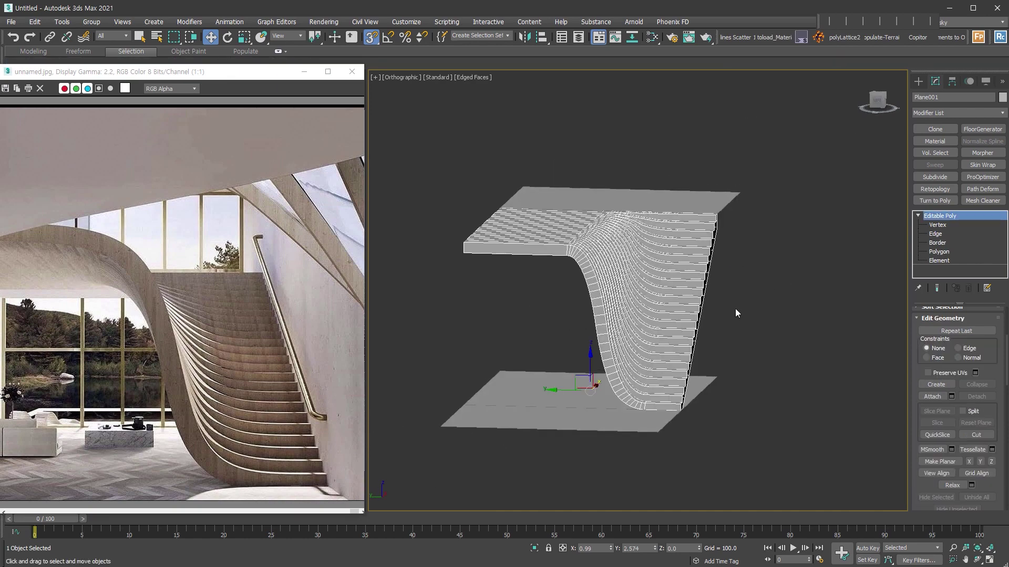
# Switch to Perspective, select the ground floor slab, and zoom and orbit around the staircase.
pyautogui.press('p')
pyautogui.scroll(-3, 757, 399)
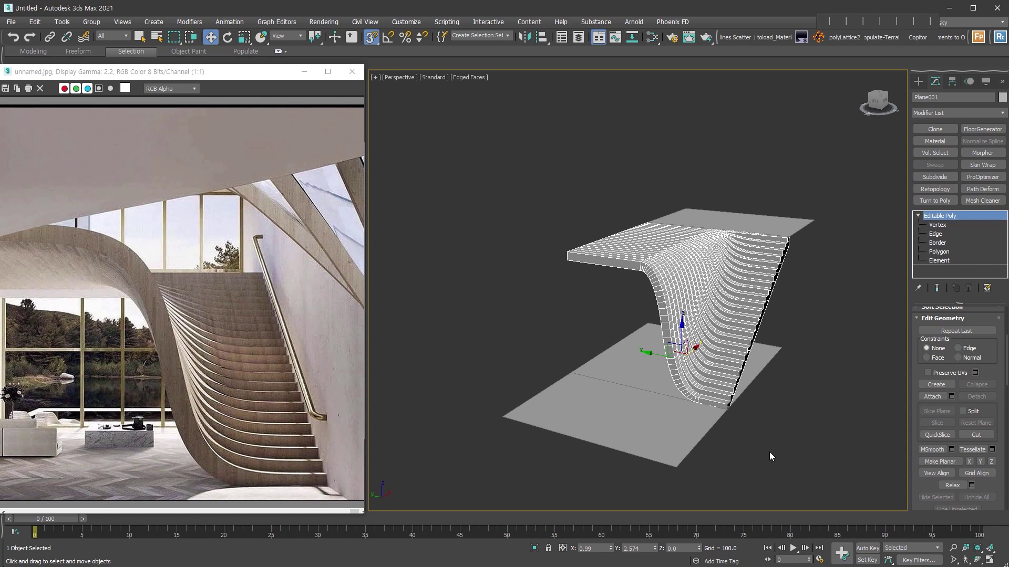
pyautogui.click(714, 453)
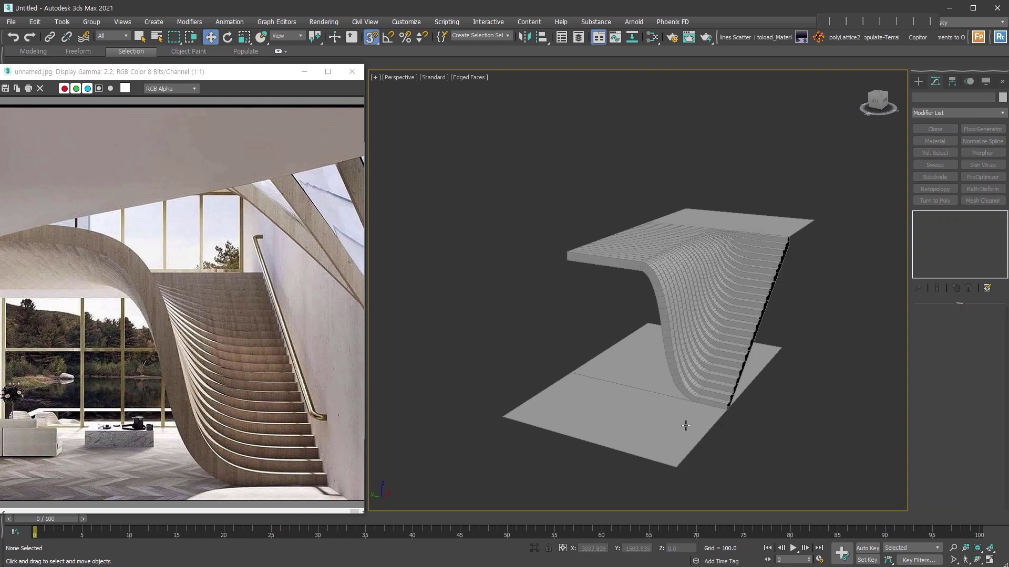
pyautogui.click(686, 426)
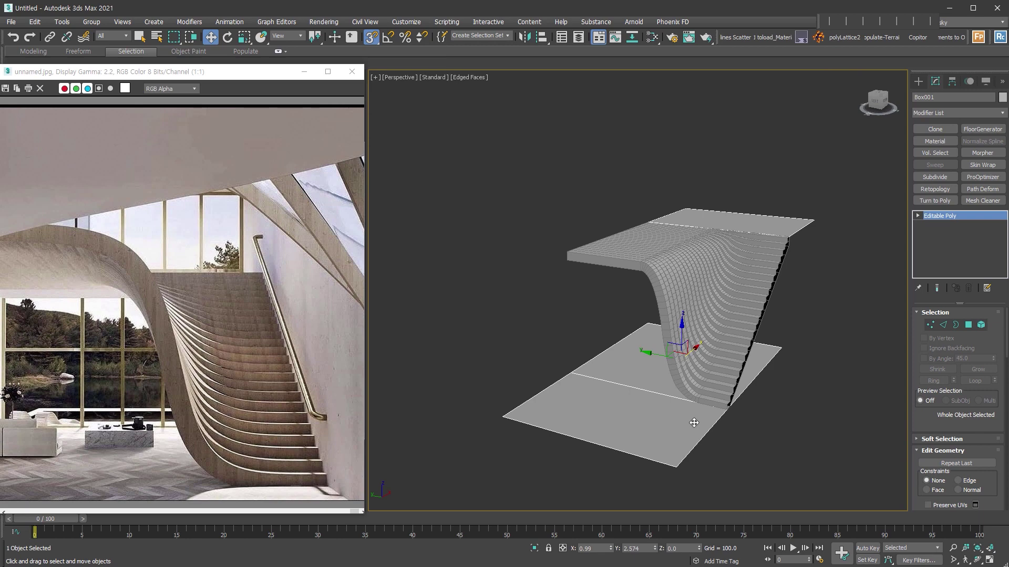
pyautogui.scroll(2, 701, 332)
pyautogui.moveTo(701, 332); pyautogui.dragTo(682, 342, button='middle')
pyautogui.hotkey('alt', 'z')
pyautogui.scroll(2, 666, 337)
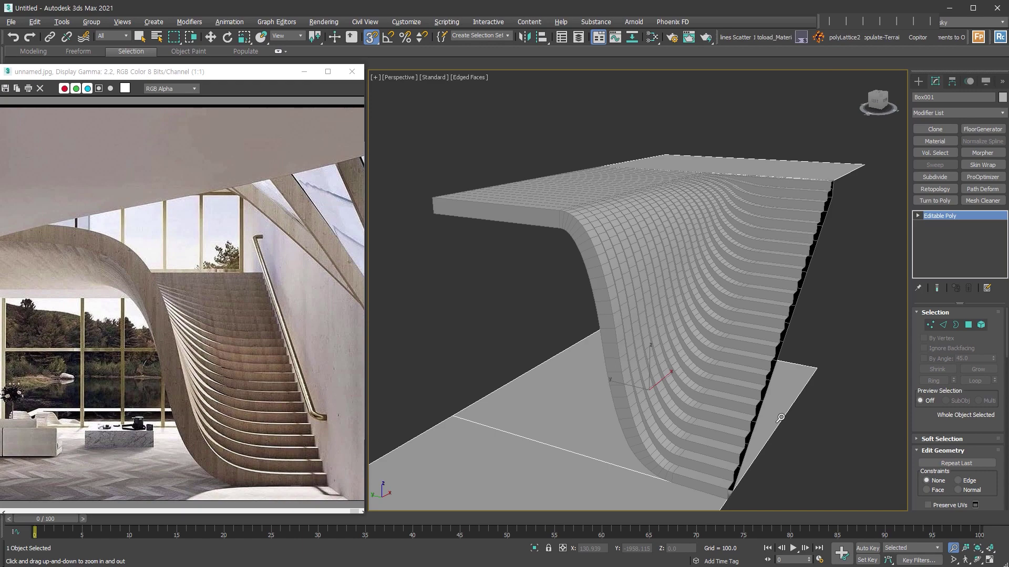
pyautogui.keyDown('alt'); pyautogui.moveTo(730, 324); pyautogui.dragTo(760, 325, button='middle'); pyautogui.keyUp('alt')
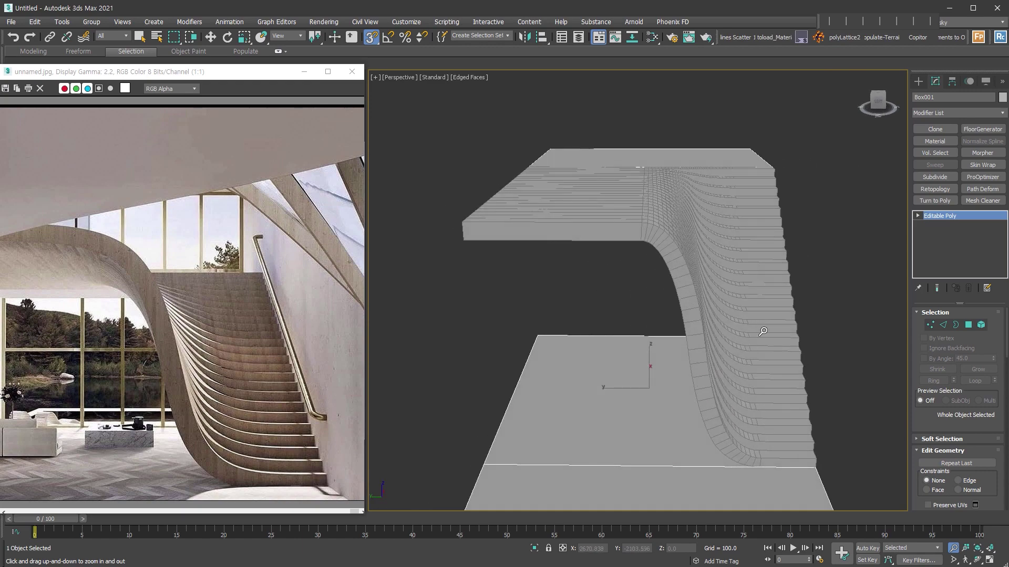
pyautogui.keyDown('alt'); pyautogui.moveTo(812, 452); pyautogui.dragTo(732, 378, button='middle'); pyautogui.keyUp('alt')
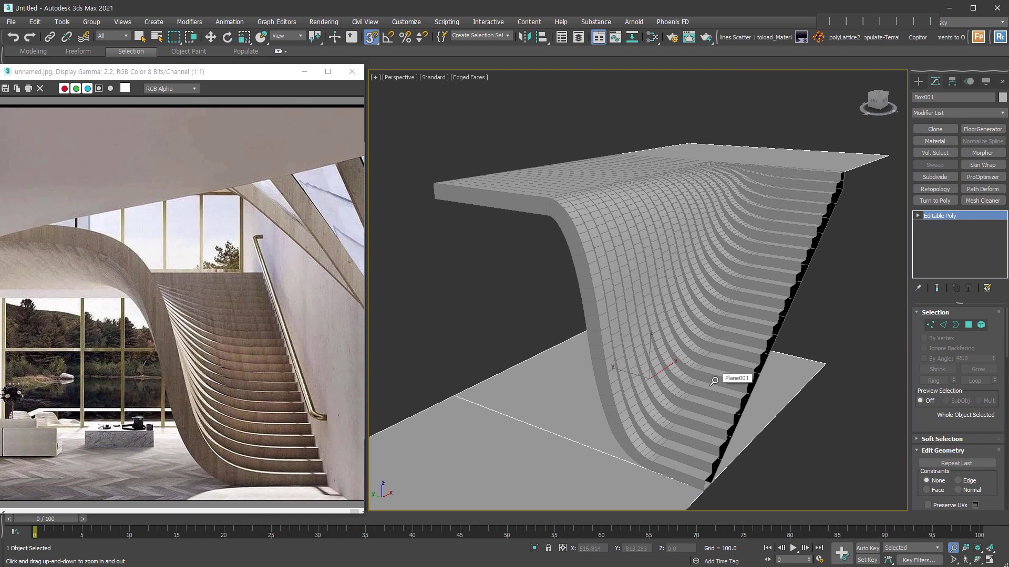
# Inspect the stair mesh's open borders and vertices, clear the selections, and return to object level.
pyautogui.click(955, 326)
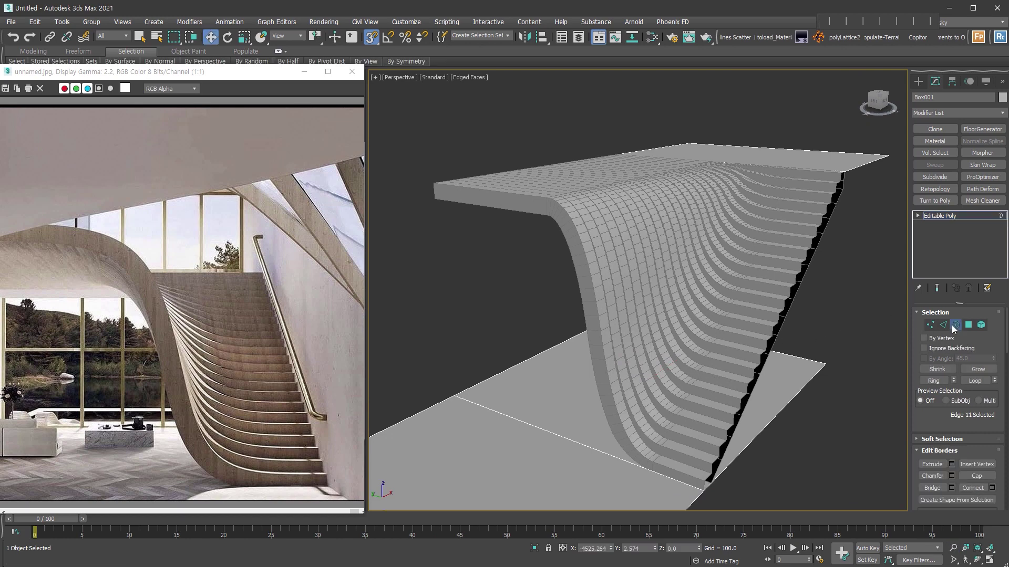
pyautogui.click(785, 262)
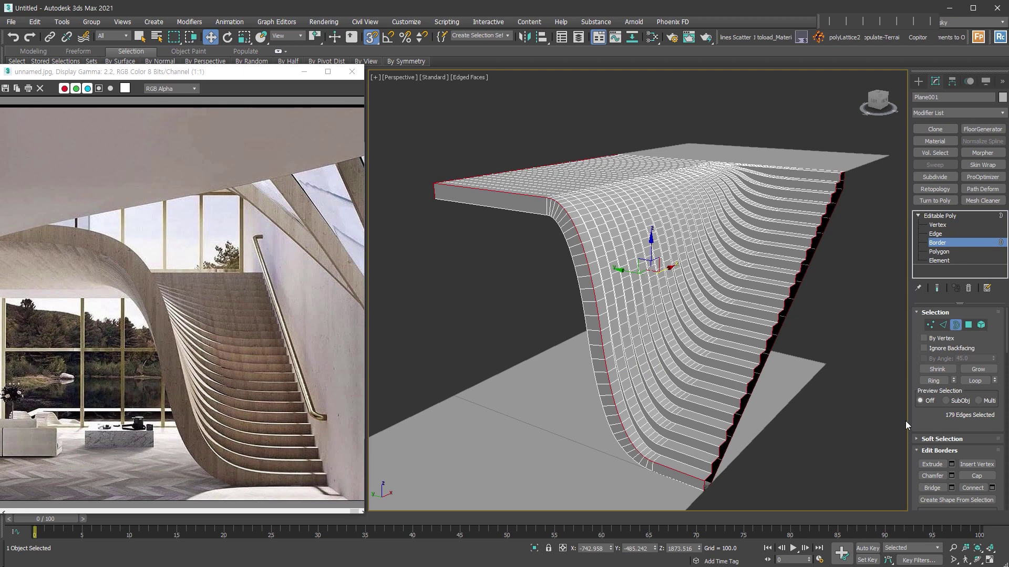
pyautogui.click(894, 441)
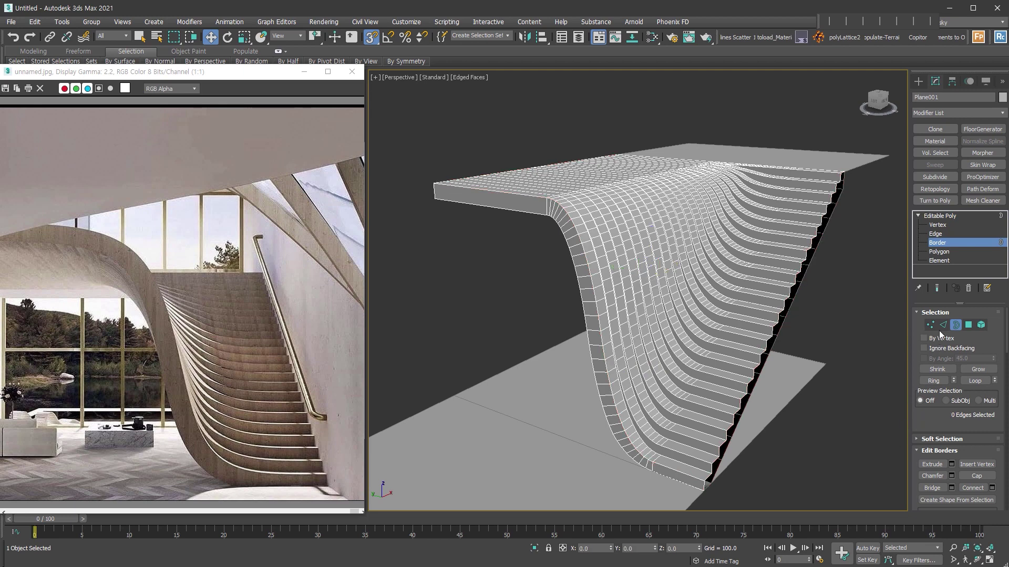
pyautogui.click(930, 324)
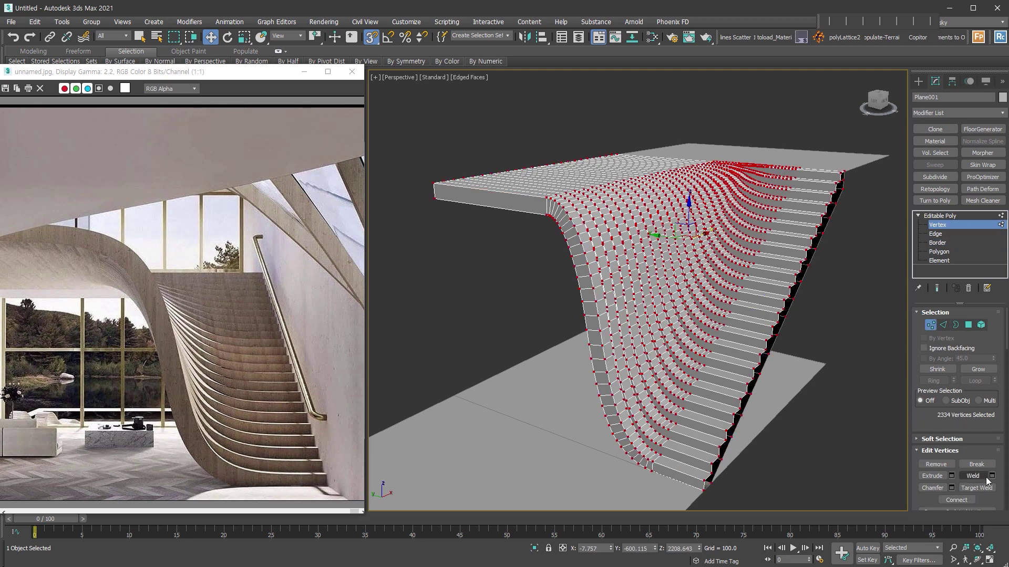
pyautogui.hotkey('ctrl', 'd')
pyautogui.press('4')
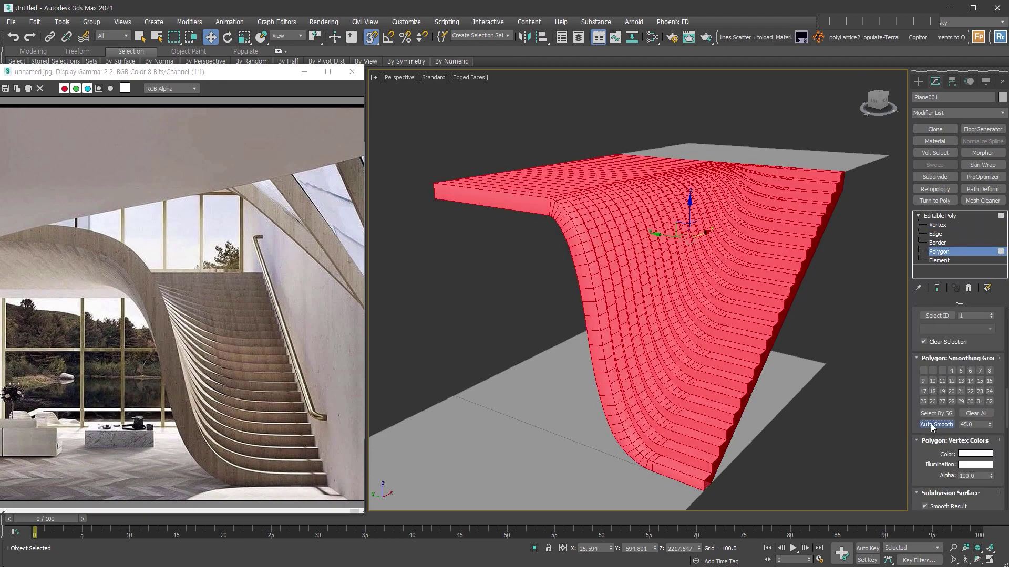
pyautogui.press('3')
pyautogui.press('6')
# Zoom in on the staircase and start a V-Ray test render of the perspective view.
pyautogui.hotkey('alt', 'z')
pyautogui.moveTo(823, 410); pyautogui.dragTo(824, 290)
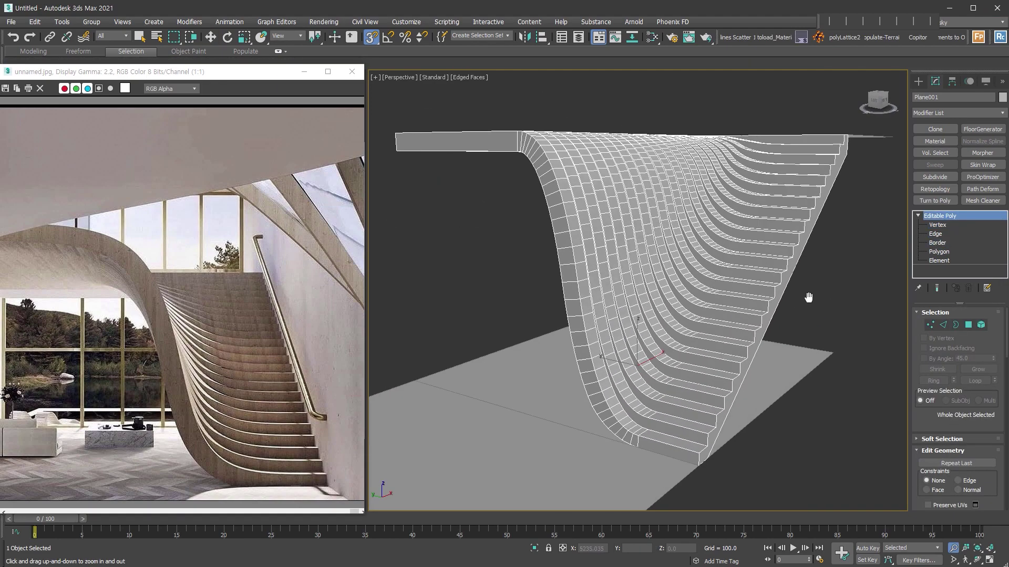
pyautogui.hotkey('shift', 'q')
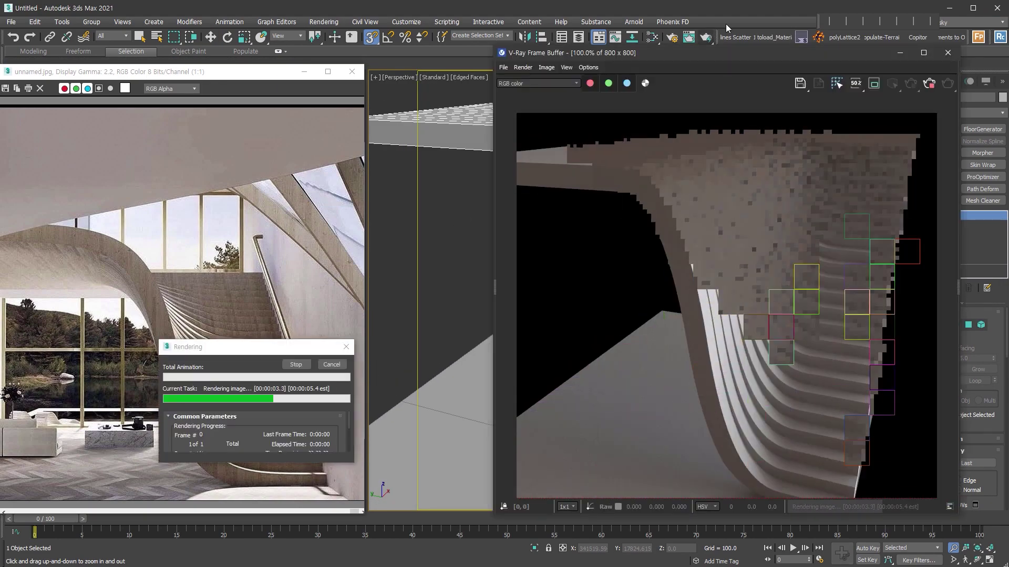
# Restart the V-Ray render from the Frame Buffer and let the curved staircase refine.
pyautogui.click(911, 87)
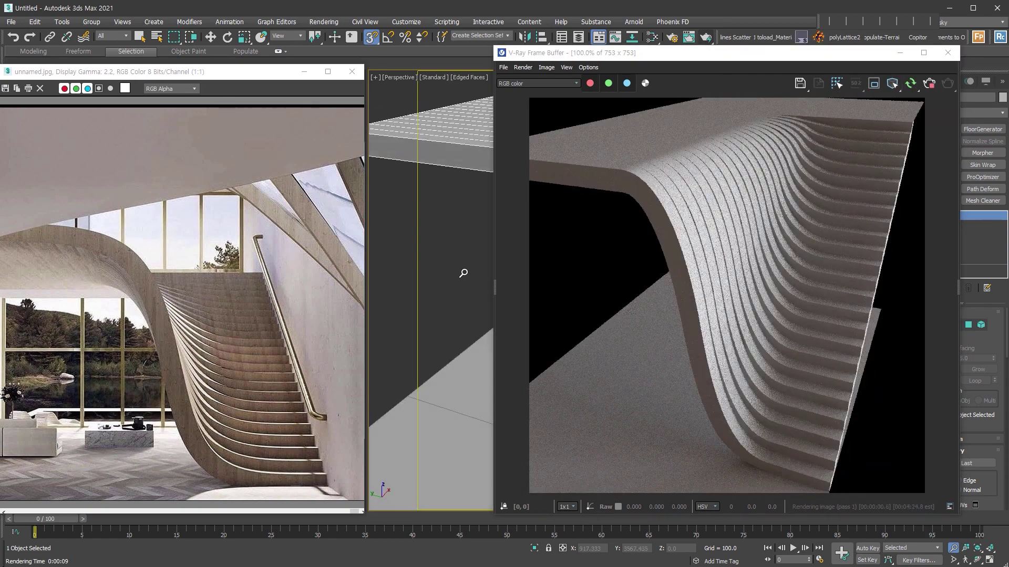